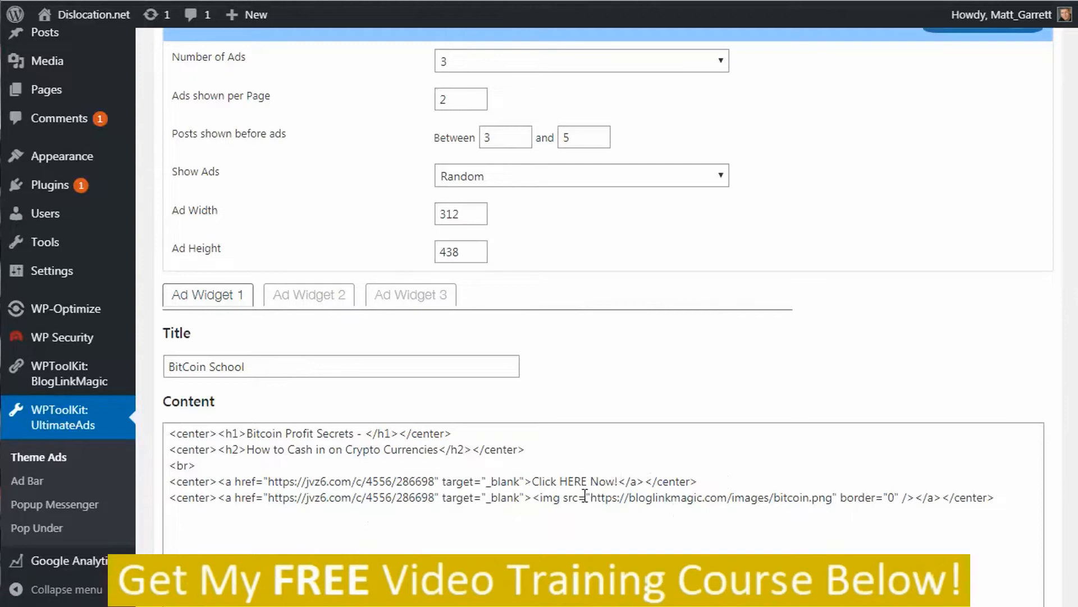
Review the title and content of Ad Widget 2 and Ad Widget 3, and return to Ad Widget 1
left_click(309, 299)
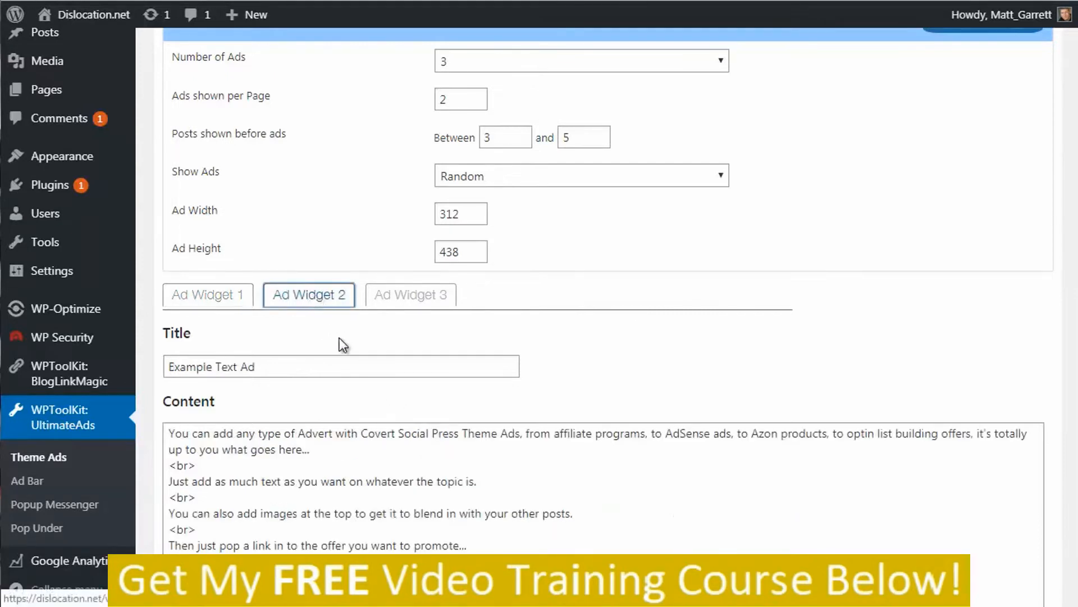
left_click(417, 300)
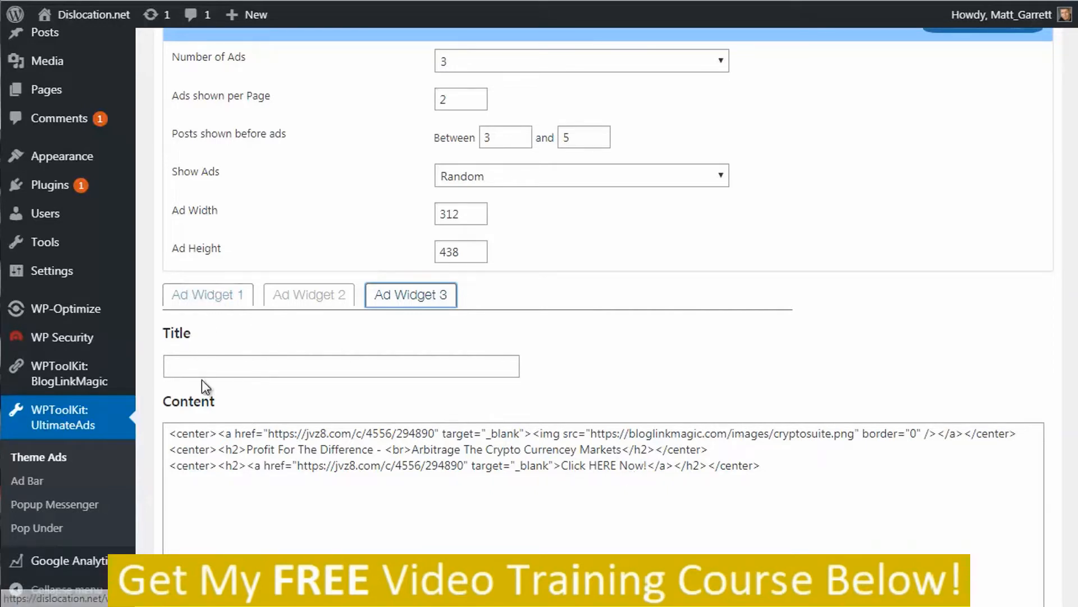
left_click(210, 296)
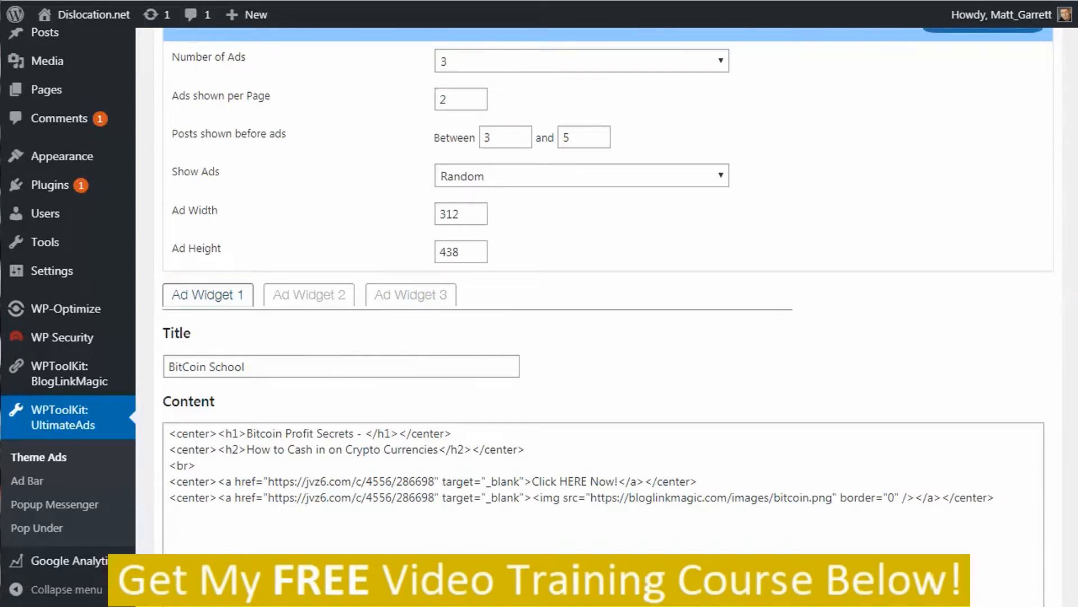
Check the Ad Widget 1 content and the advanced settings for post classes and custom styling, and save the ads
scroll(604, 315, "down", 2)
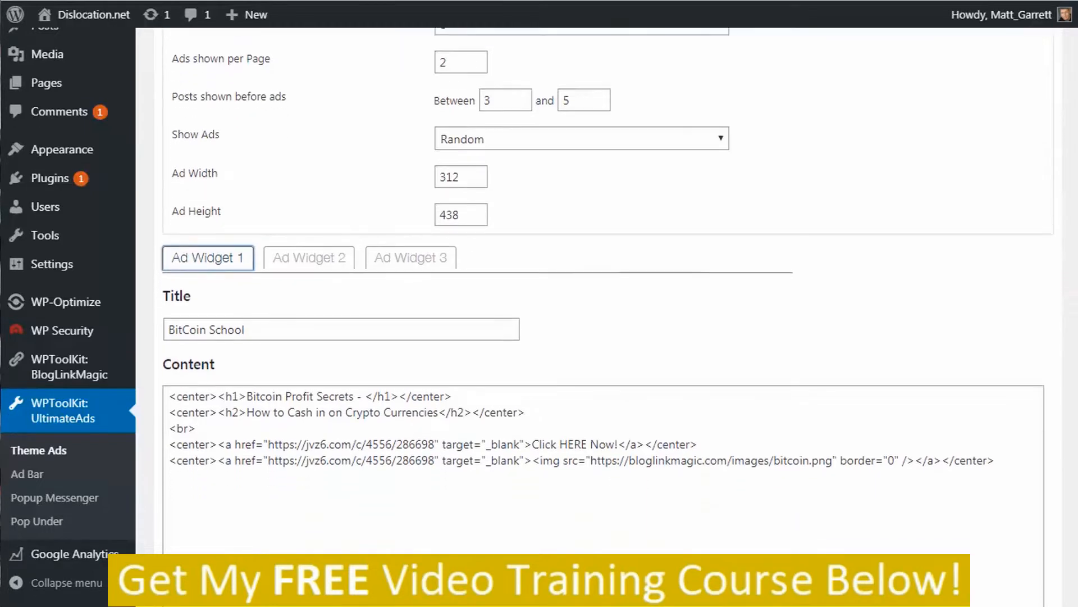
scroll(604, 315, "down", 2)
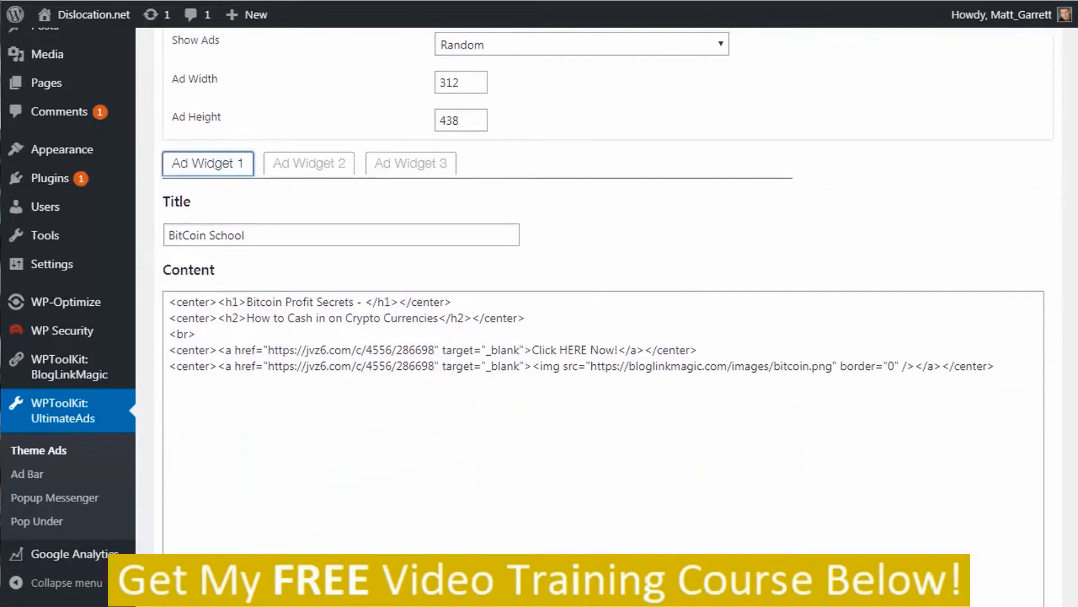
scroll(604, 315, "down", 1)
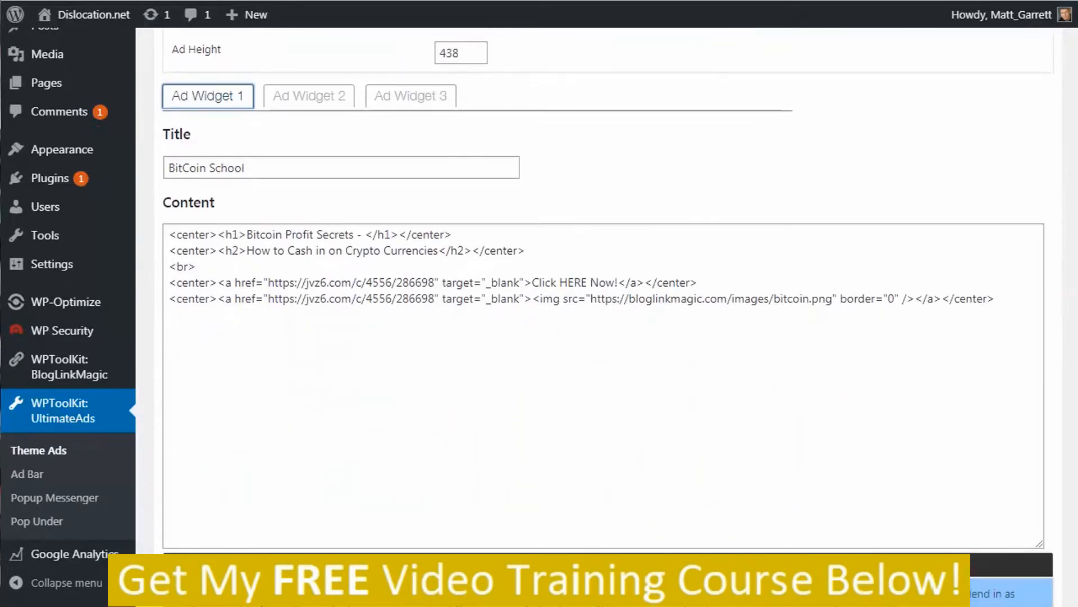
scroll(604, 314, "down", 8)
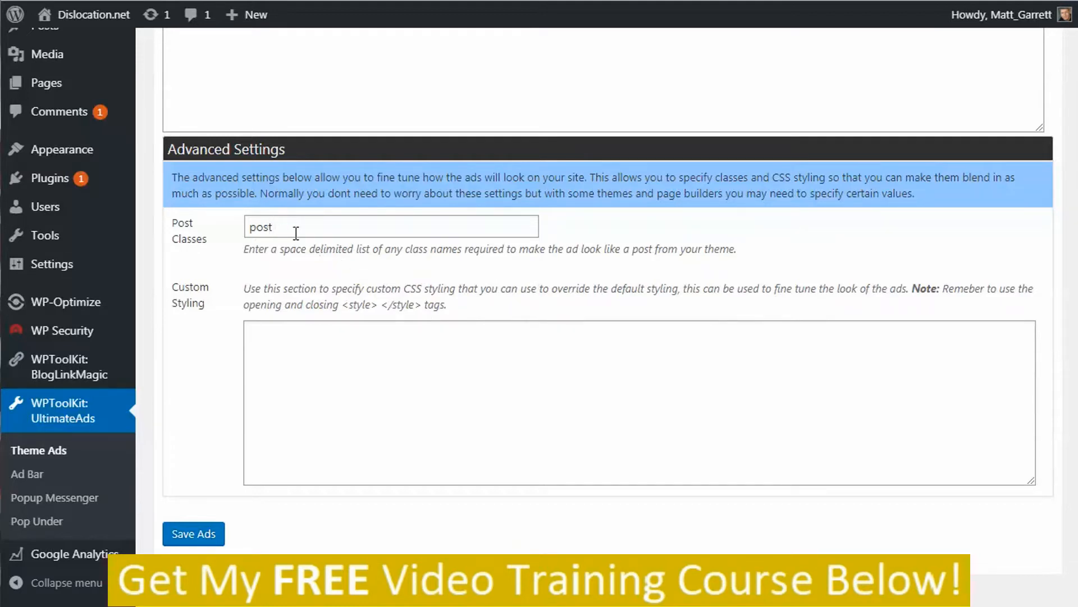
left_click(208, 540)
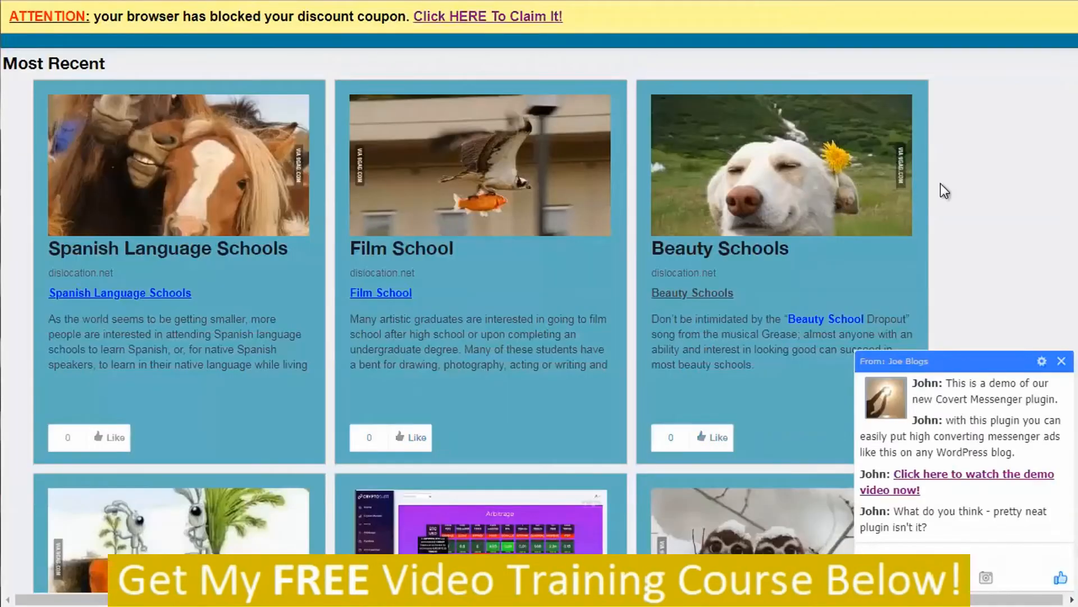
Look through the live site's post grid to see how the theme ads blend in among the posts
scroll(503, 349, "down", 3)
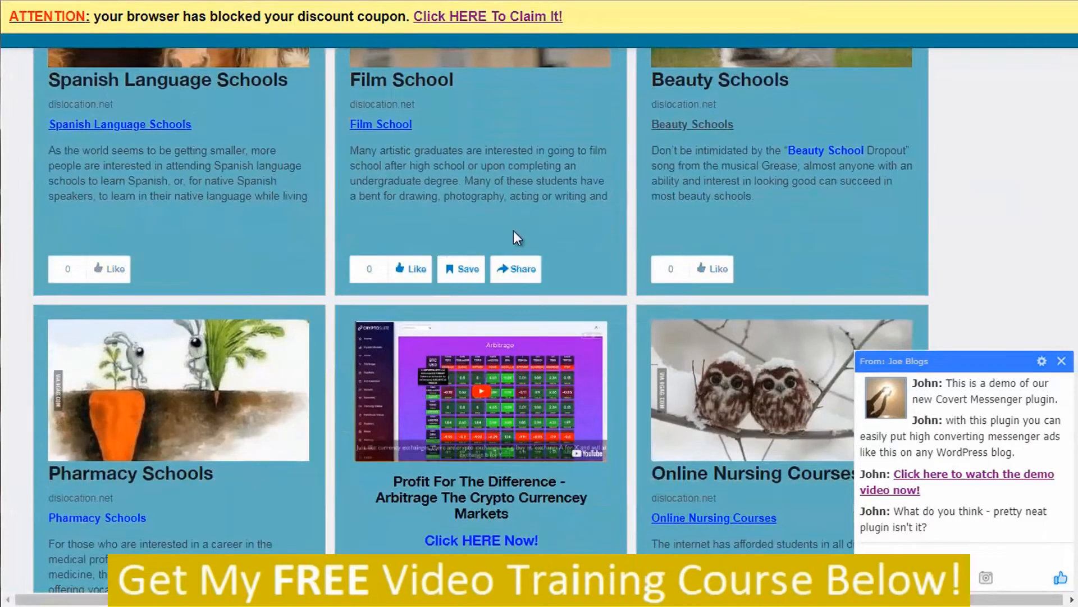
scroll(511, 238, "down", 8)
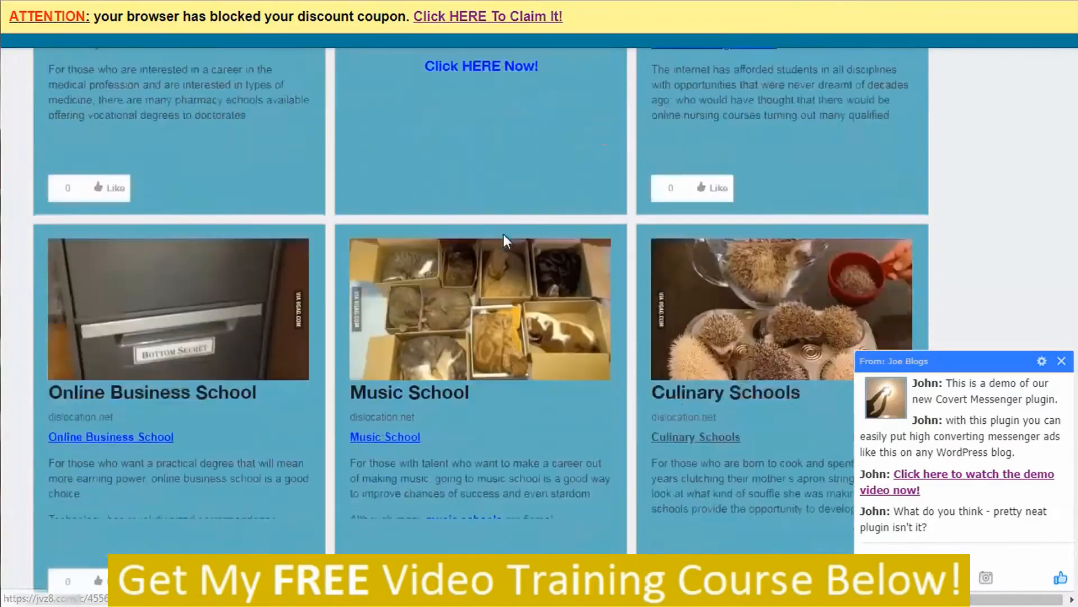
scroll(503, 234, "down", 5)
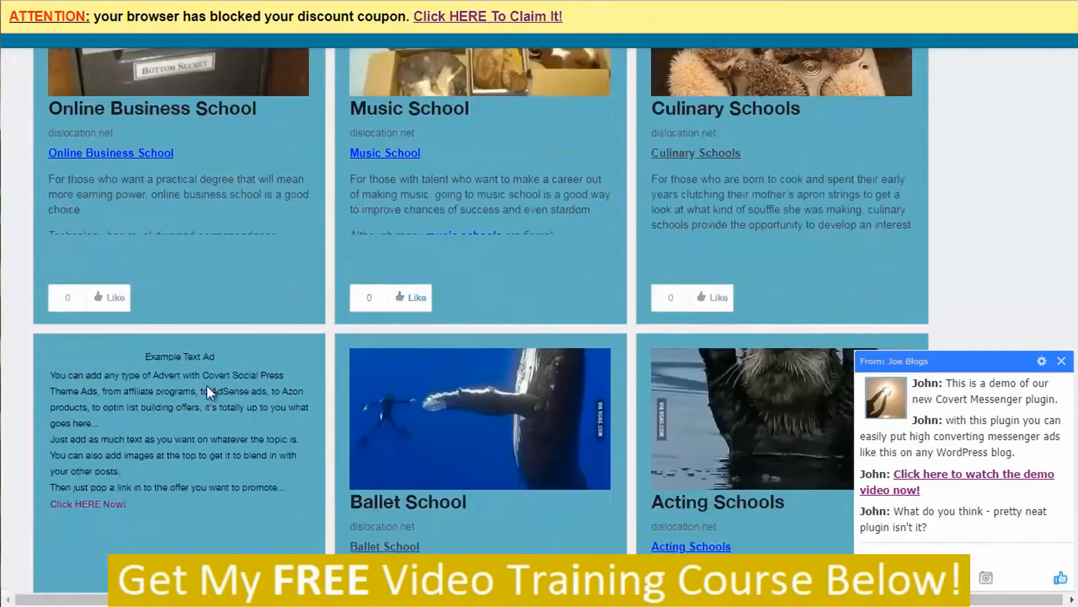
scroll(236, 465, "up", 14)
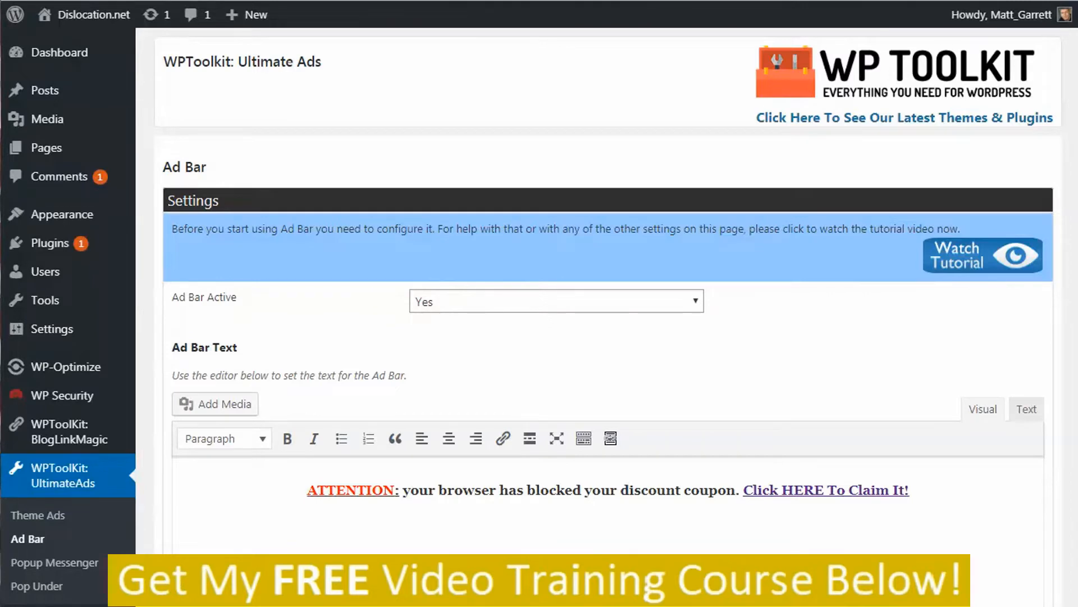
Examine the Ad Bar text as HTML source and return to the visual editor
scroll(562, 314, "down", 2)
scroll(606, 314, "down", 3)
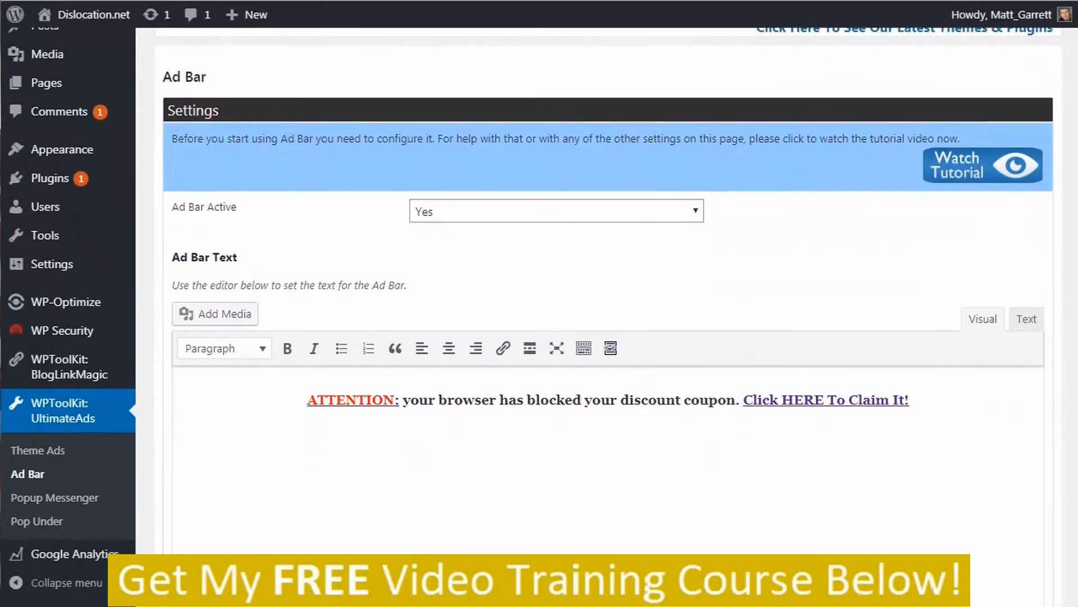
scroll(607, 315, "down", 1)
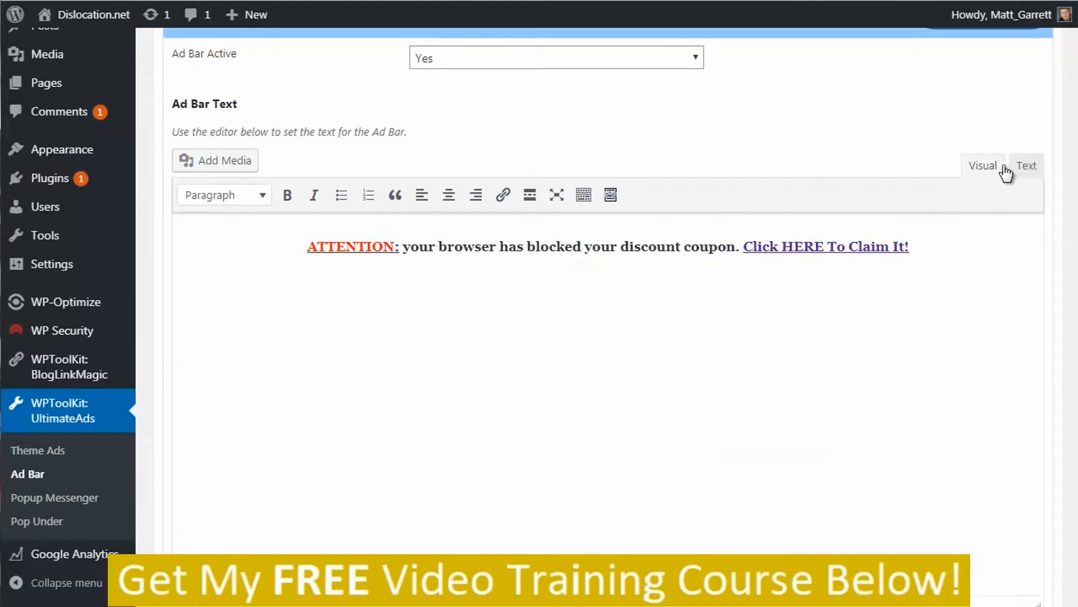
left_click(1030, 170)
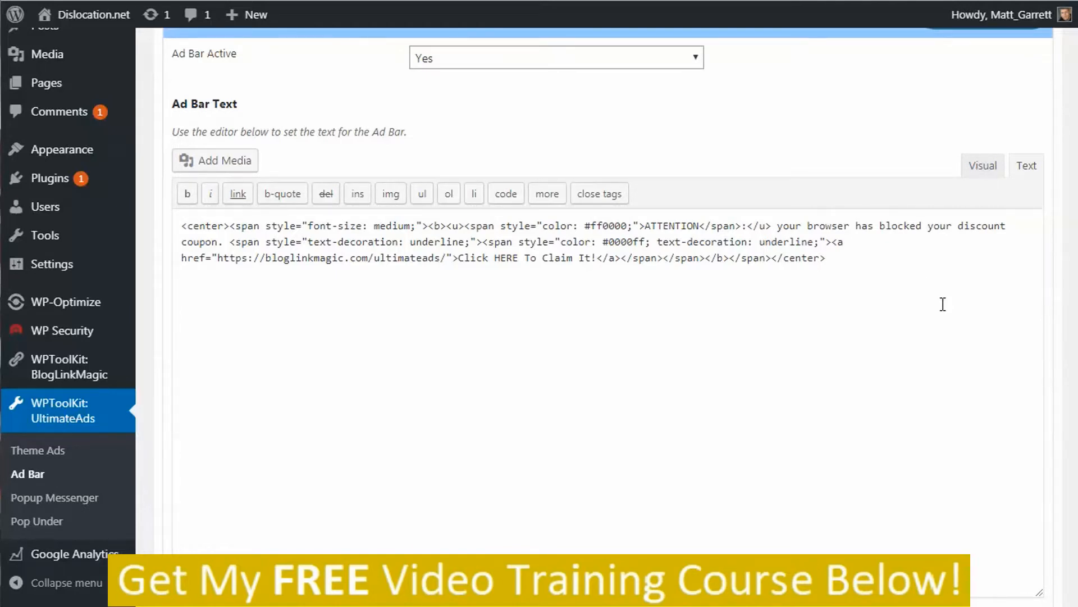
left_click(976, 167)
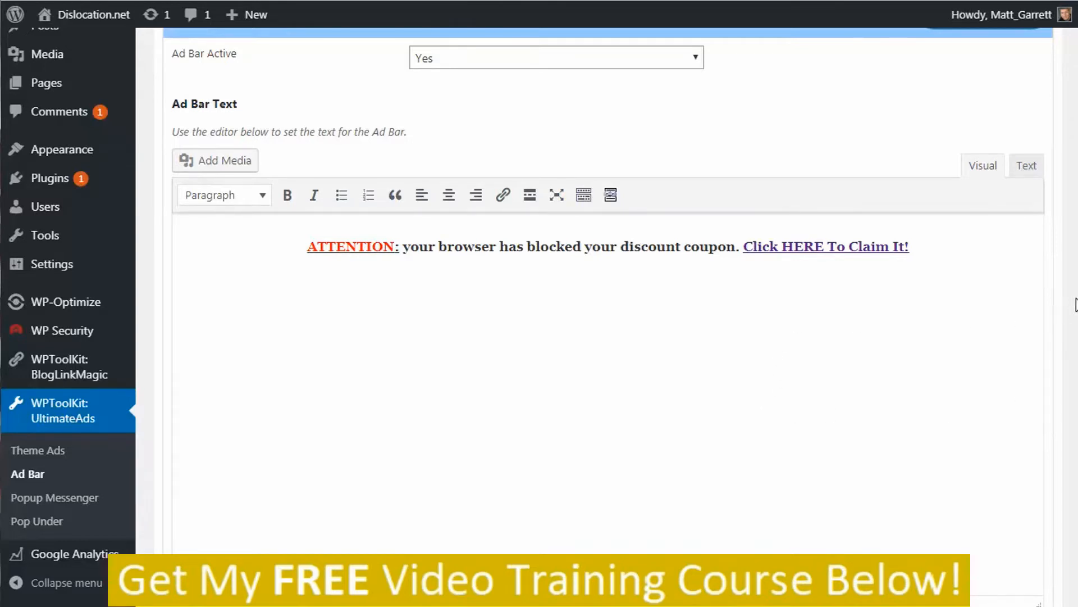
Review the Ad Bar display settings, and open and close the colour picker for the bar background
scroll(609, 291, "down", 4)
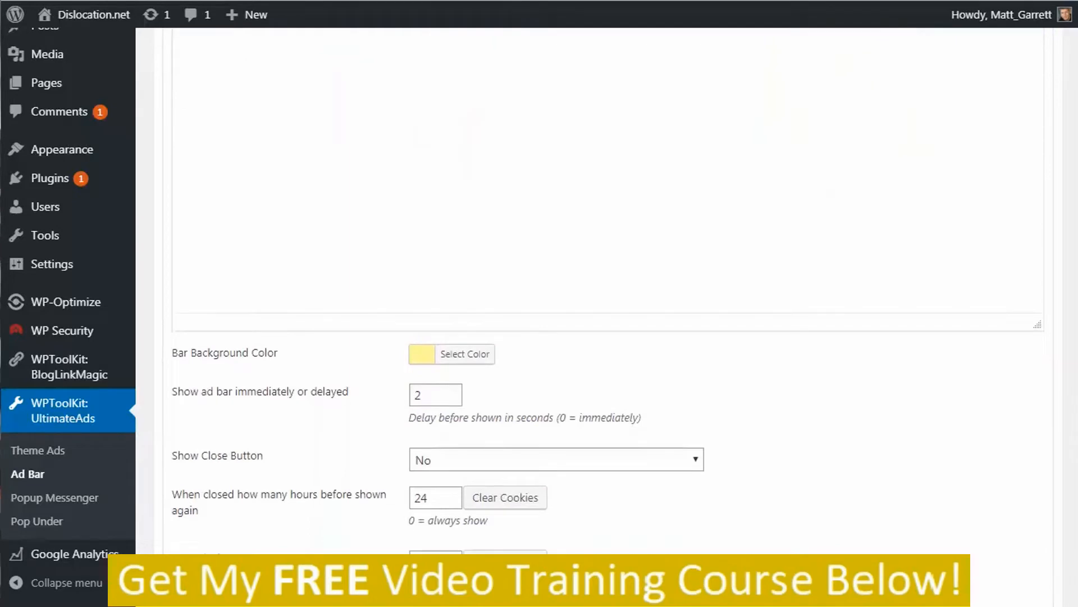
scroll(609, 290, "down", 5)
scroll(609, 290, "down", 1)
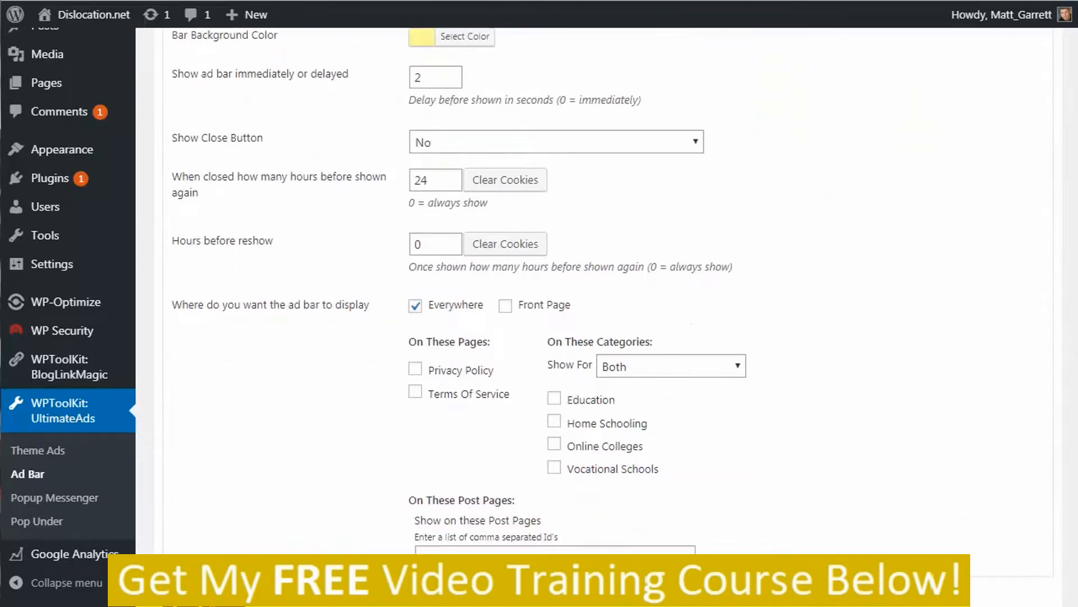
scroll(608, 290, "up", 1)
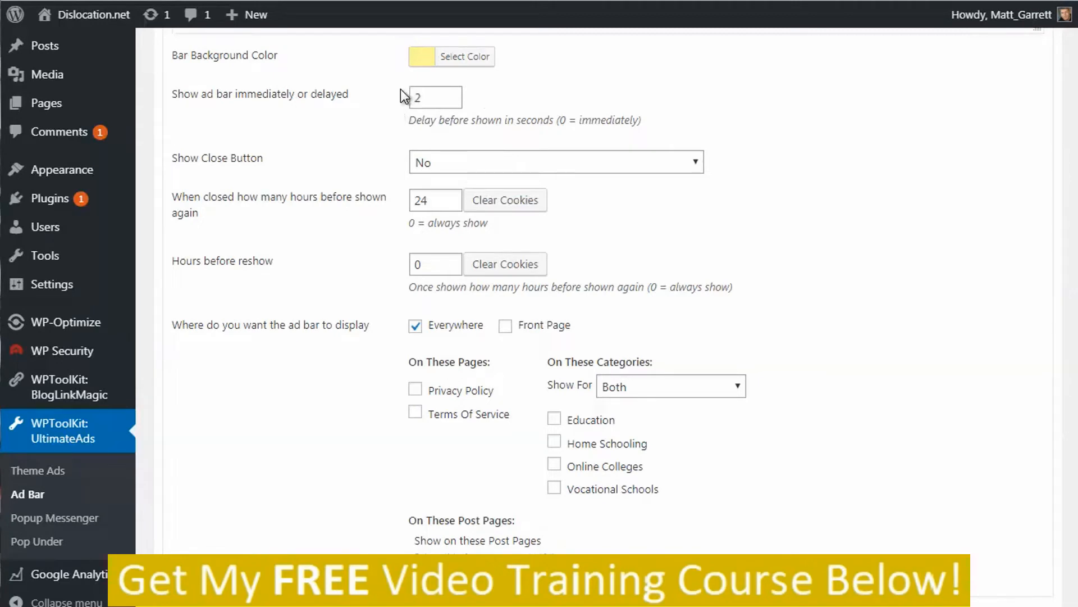
left_click(463, 61)
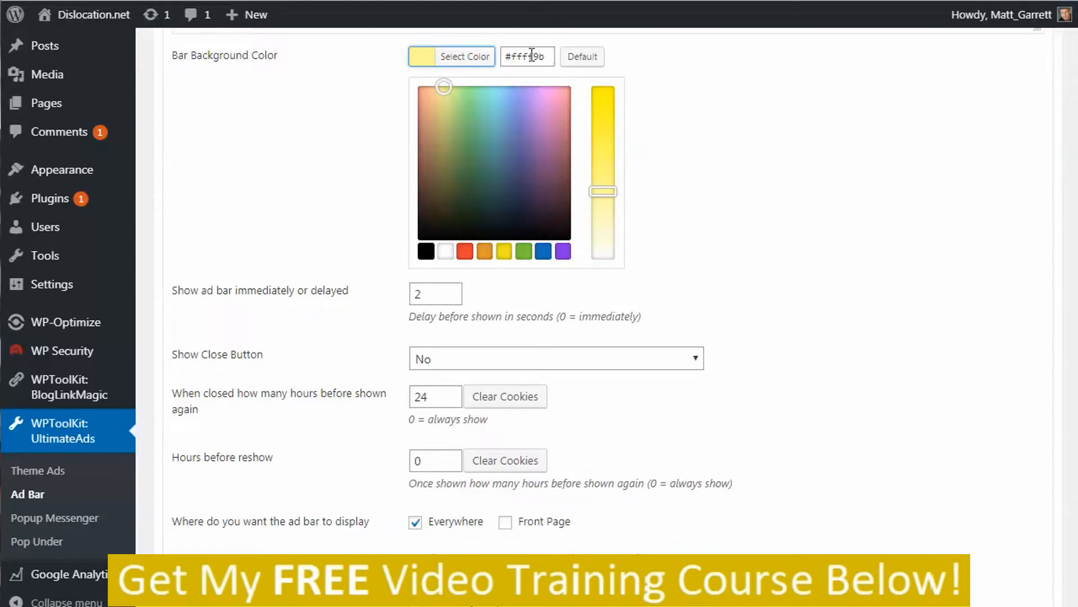
left_click(475, 59)
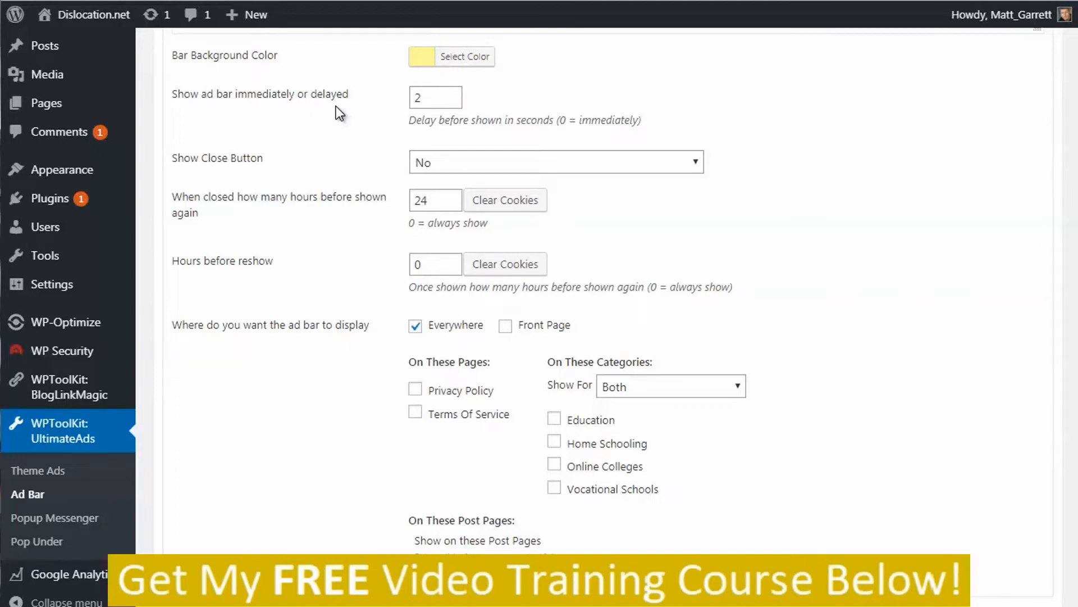
View the options for showing the Ad Bar's close button and keep it set to No
left_click(695, 165)
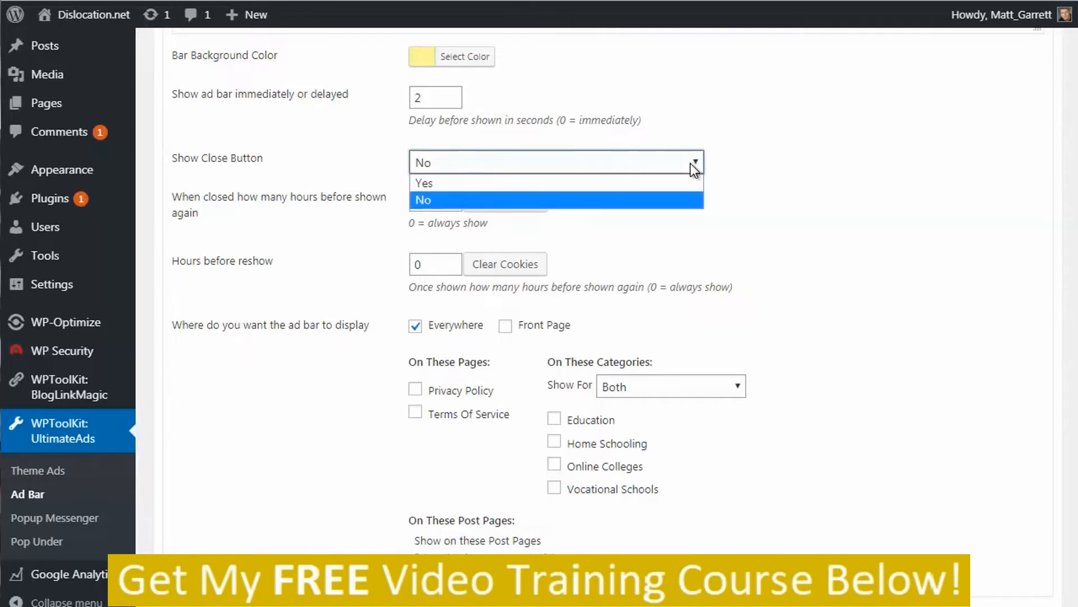
left_click(656, 205)
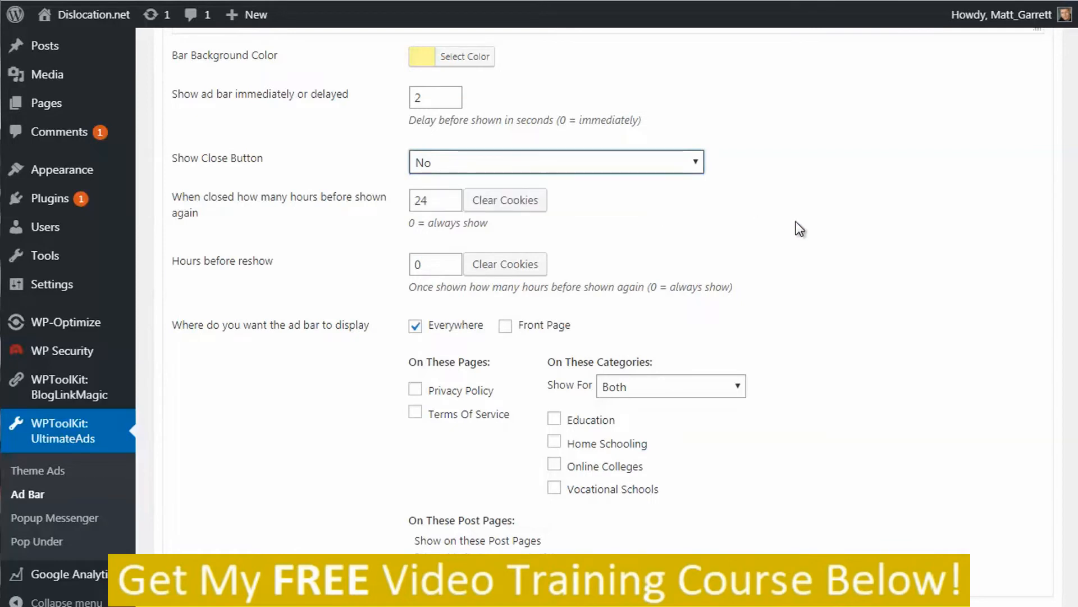
left_click(840, 227)
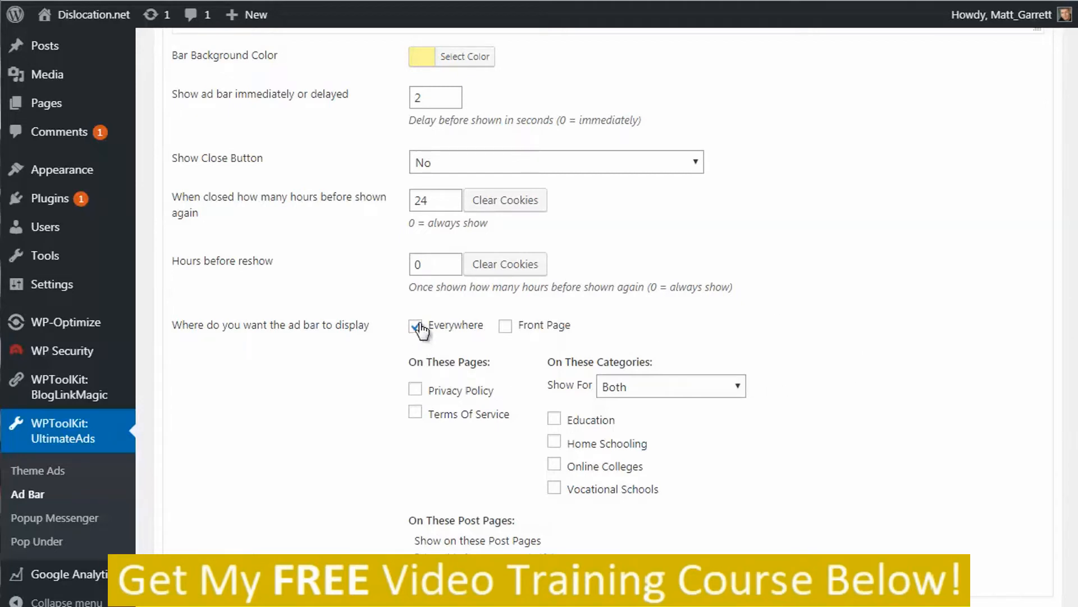
Set the Ad Bar to display both Everywhere and on the Front Page, keep the category option at Both, and save the settings
left_click(506, 328)
left_click(415, 326)
left_click(737, 389)
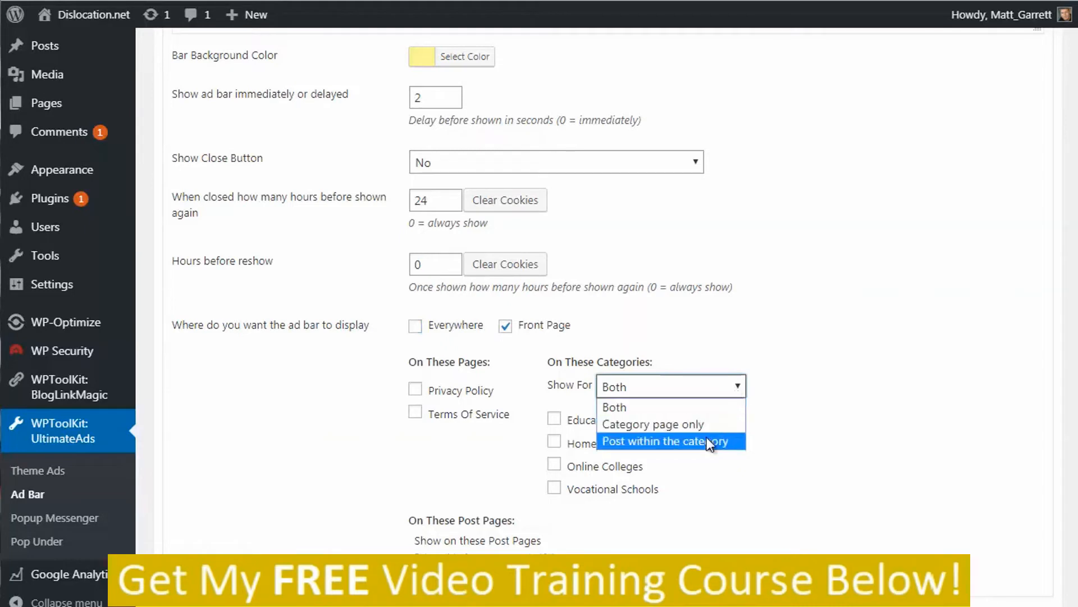
left_click(885, 320)
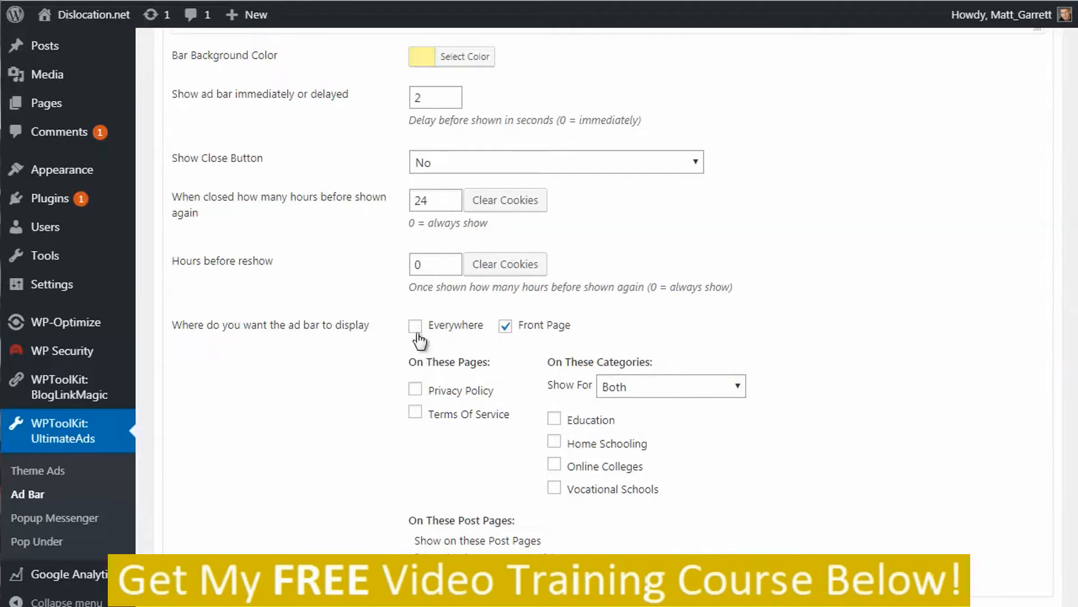
scroll(340, 388, "down", 2)
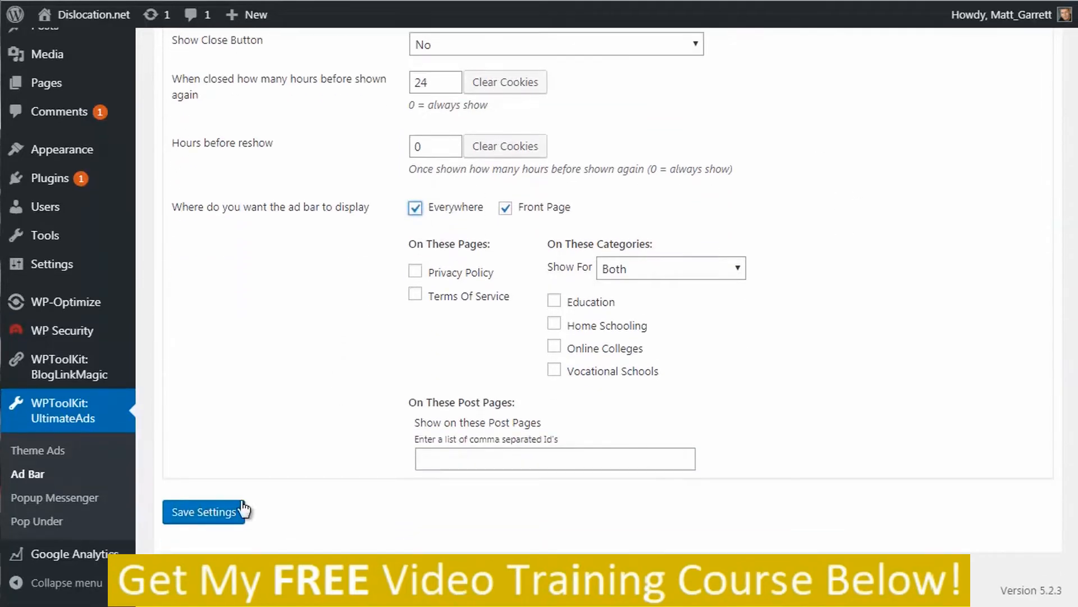
left_click(192, 514)
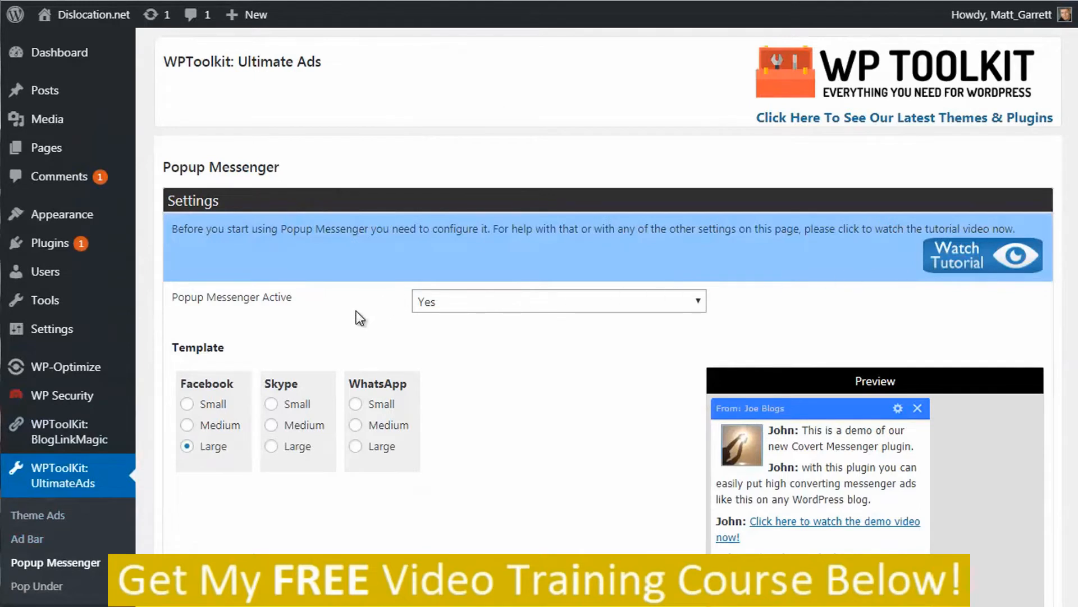
Keep Popup Messenger active and preview the Facebook Small, Skype Large and WhatsApp Large templates, returning to Facebook Large
left_click(462, 307)
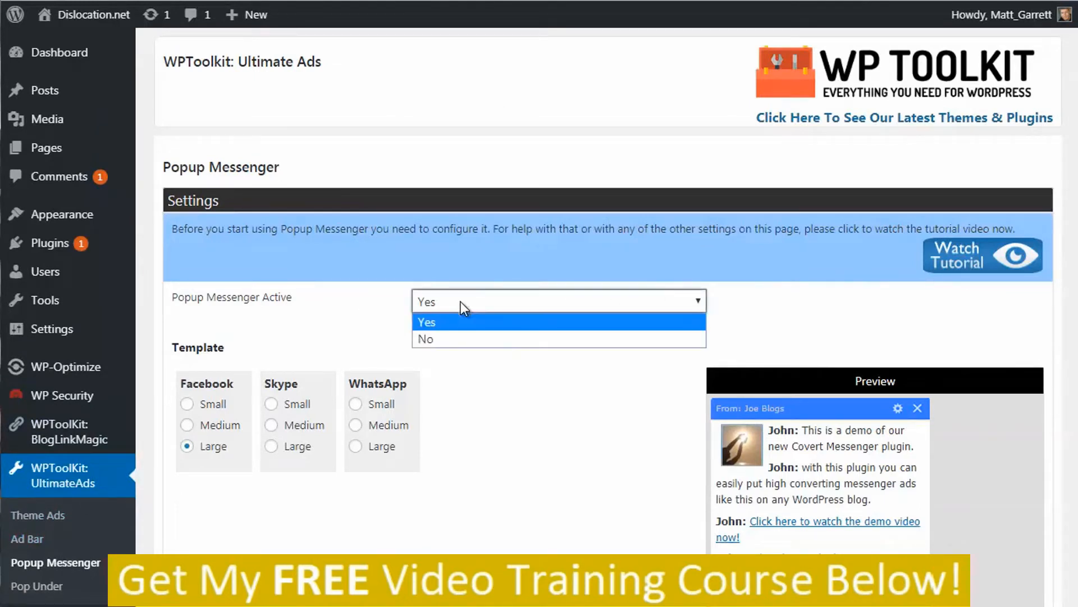
left_click(528, 299)
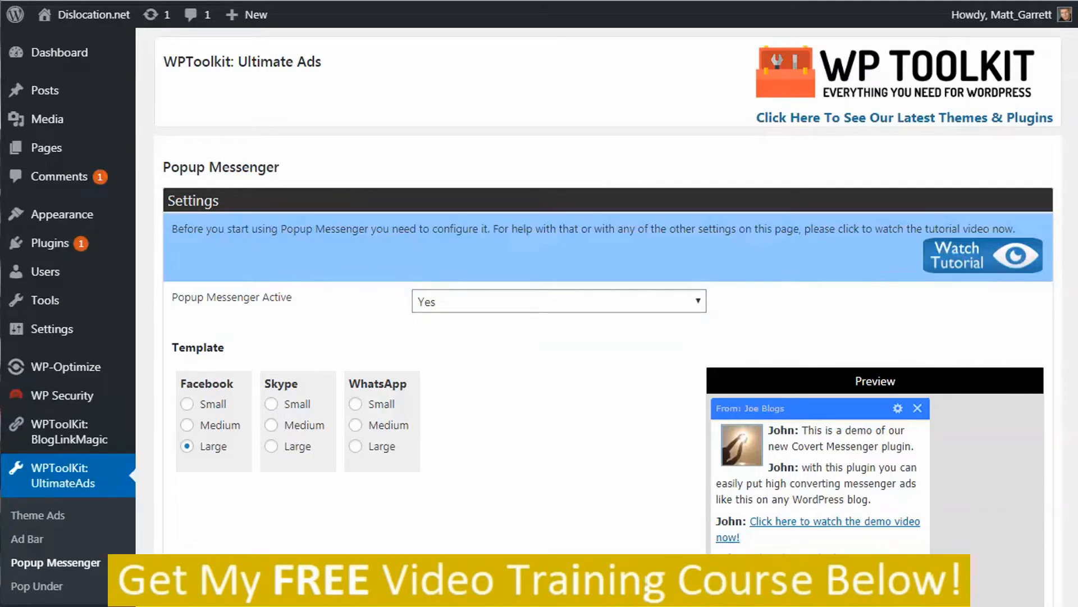
scroll(468, 168, "down", 4)
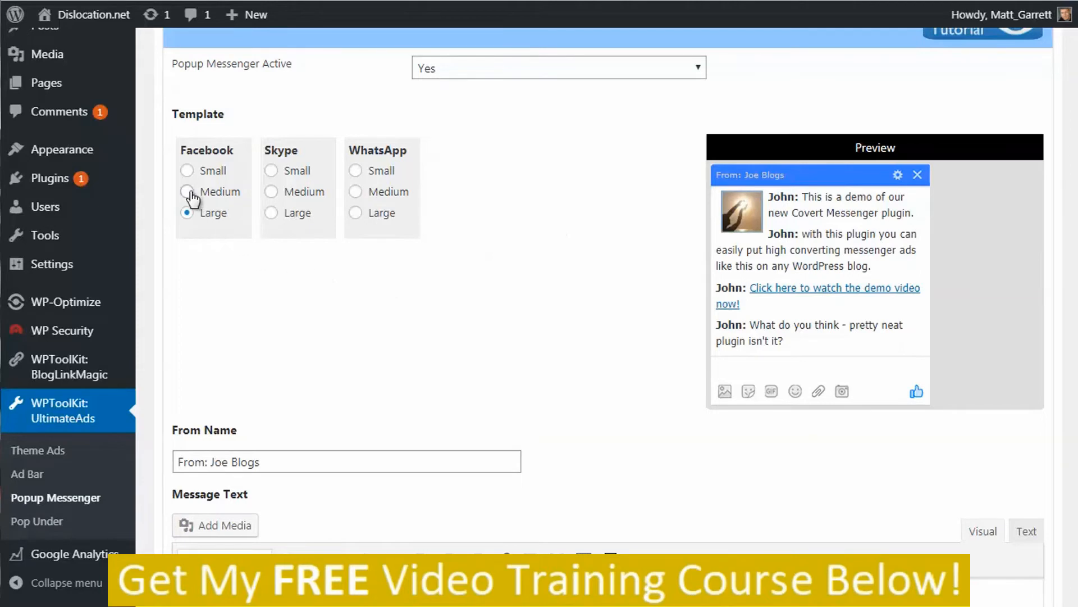
left_click(187, 171)
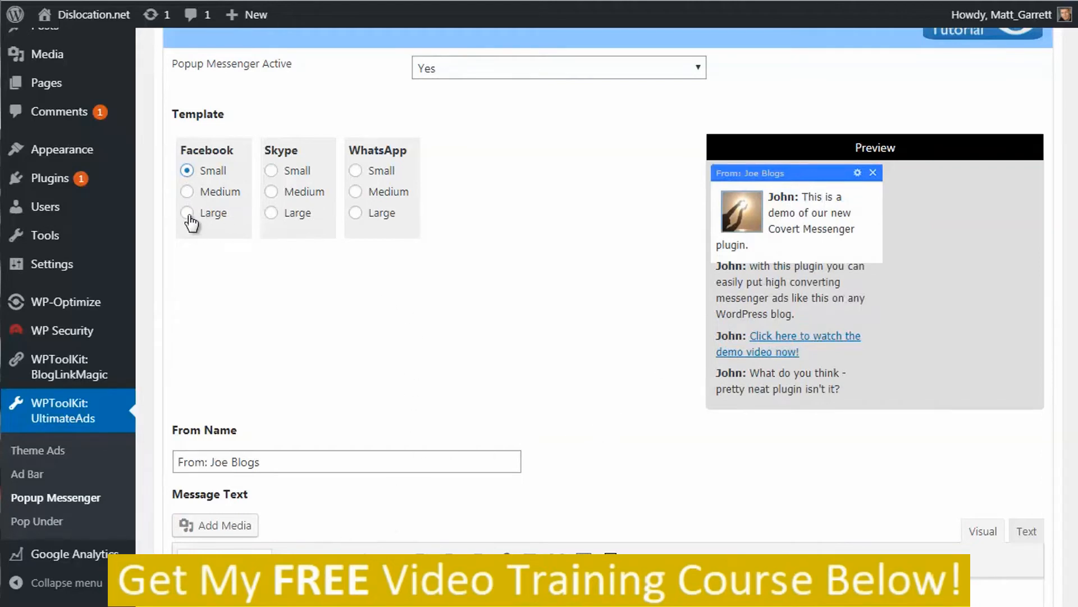
left_click(272, 213)
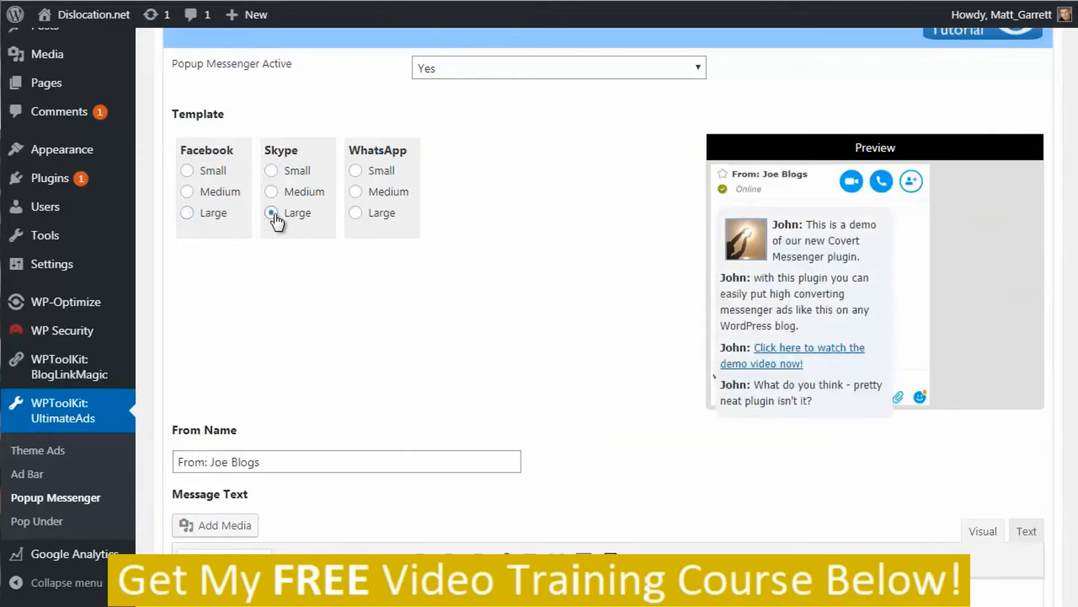
left_click(356, 214)
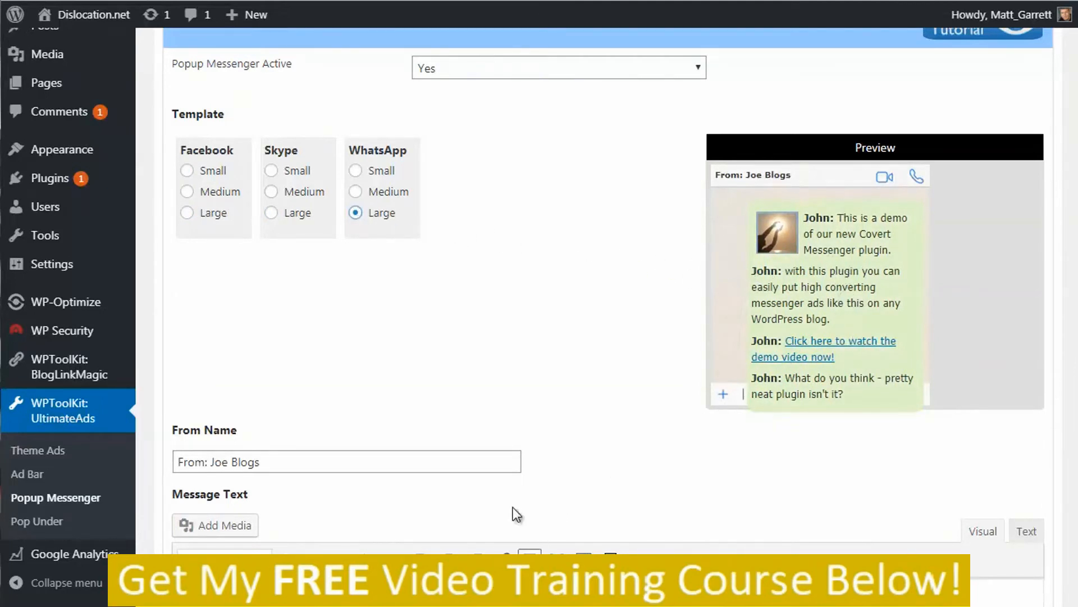
left_click(191, 214)
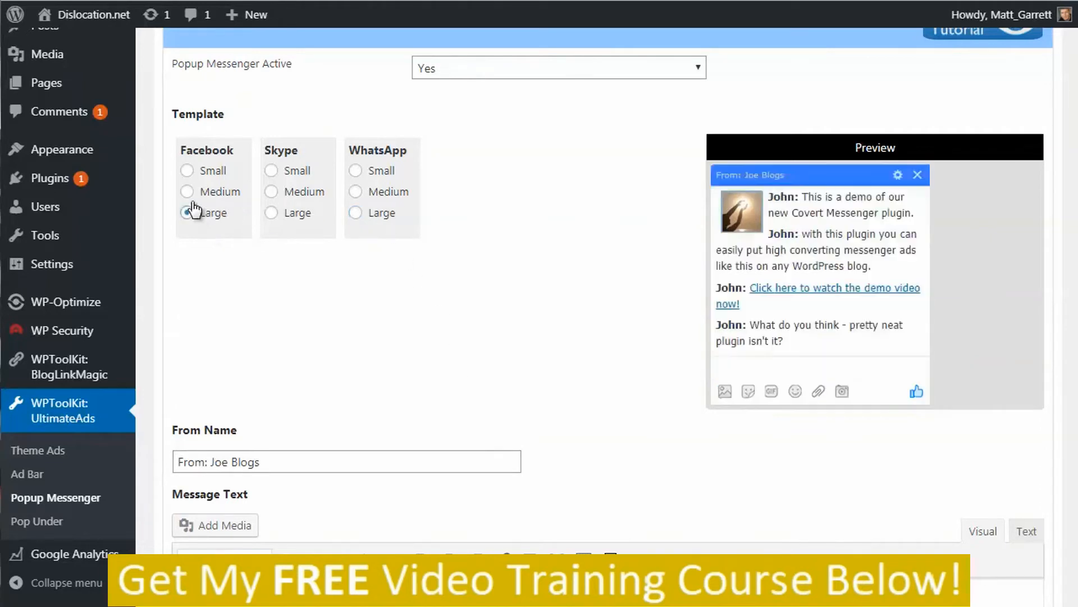
Review the Popup Messenger's From Name and Message Text, viewing the message's HTML source and returning to the visual editor
scroll(192, 214, "down", 2)
scroll(609, 303, "down", 3)
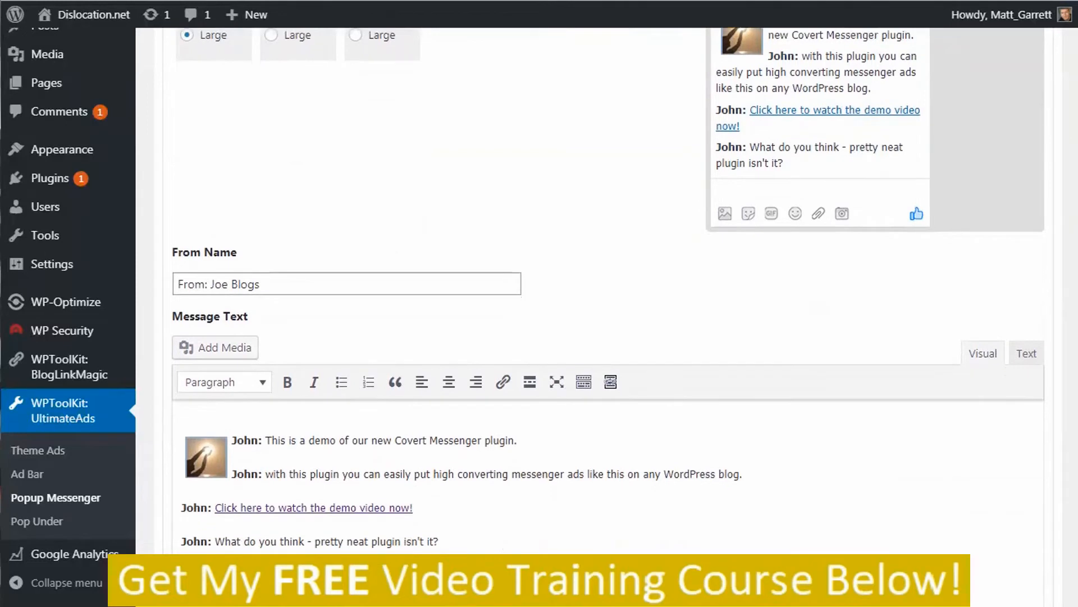
scroll(878, 275, "up", 1)
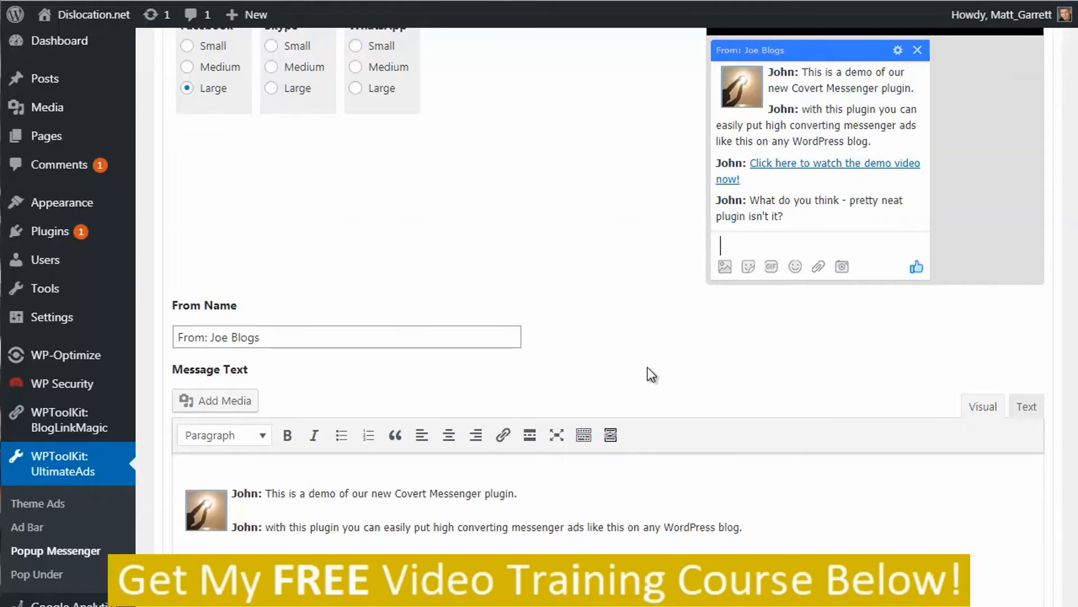
scroll(645, 365, "down", 2)
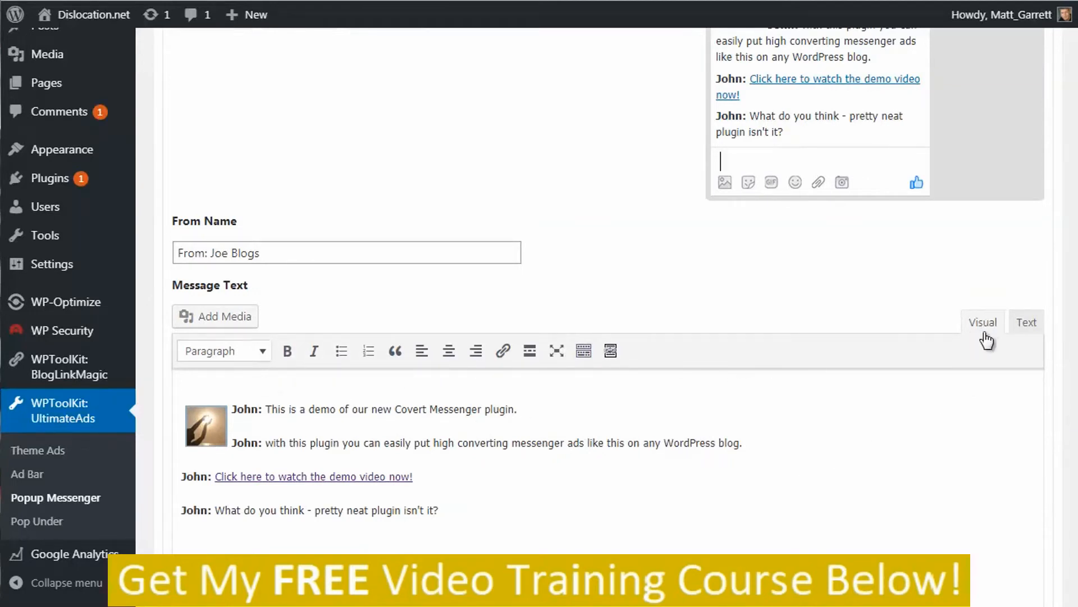
left_click(1023, 327)
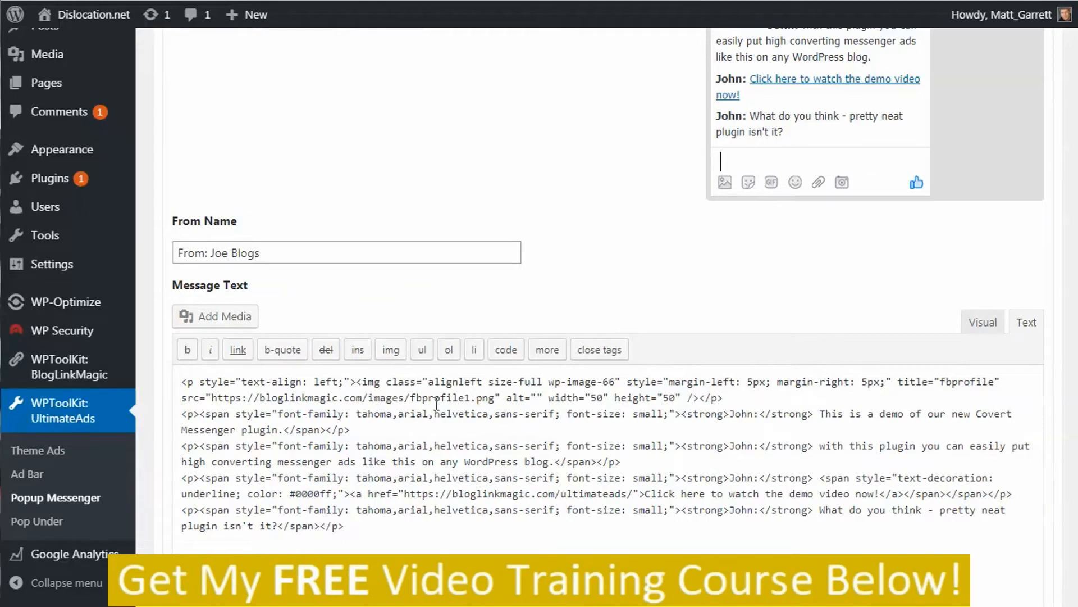
left_click(969, 325)
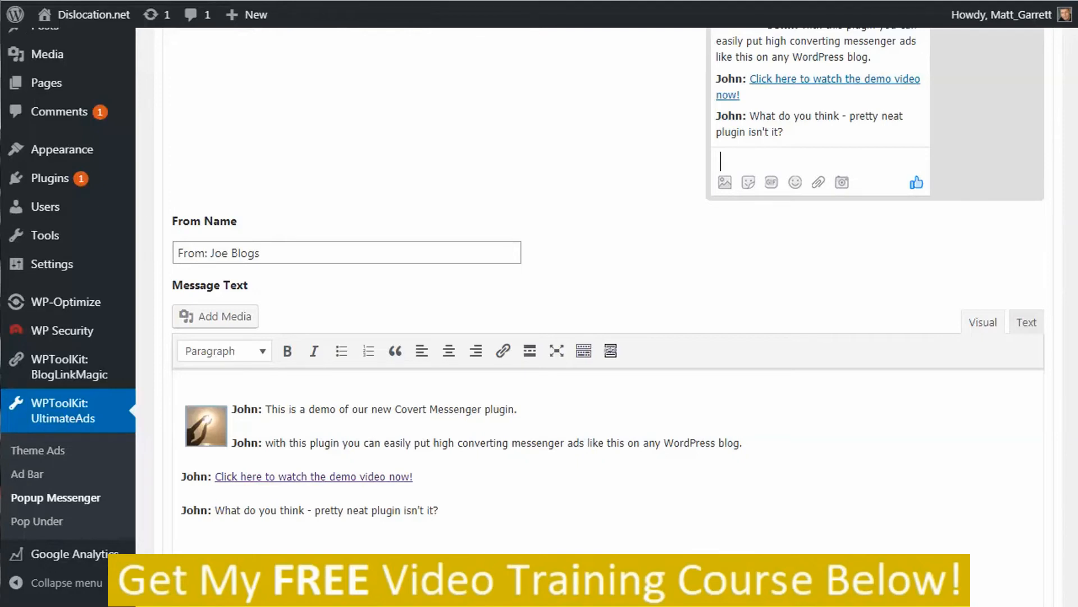
Set the delay before the Popup Messenger is shown to 32 seconds
scroll(606, 238, "down", 5)
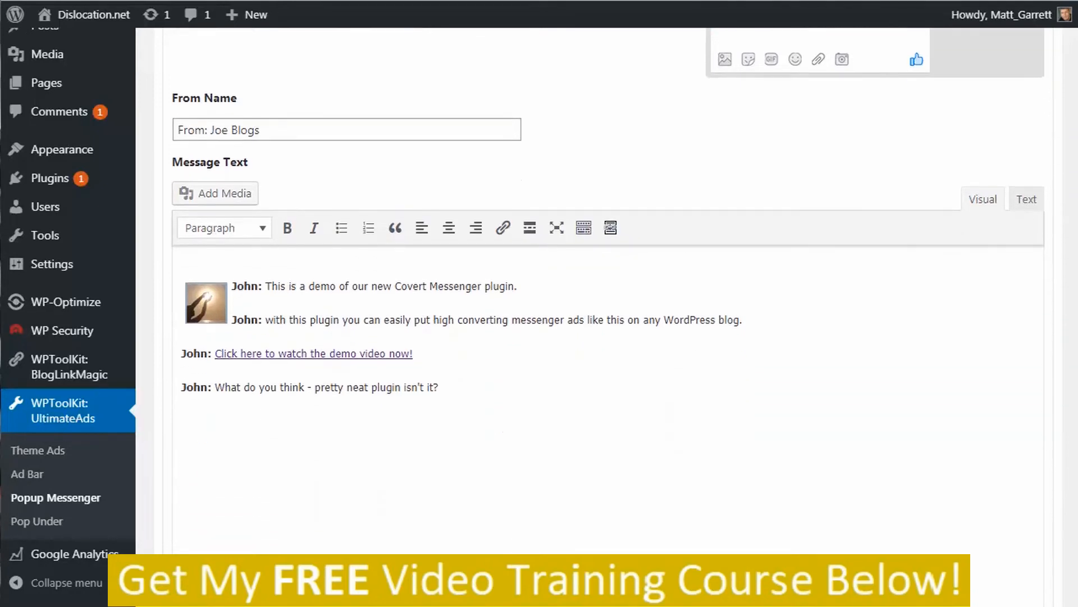
scroll(606, 303, "down", 6)
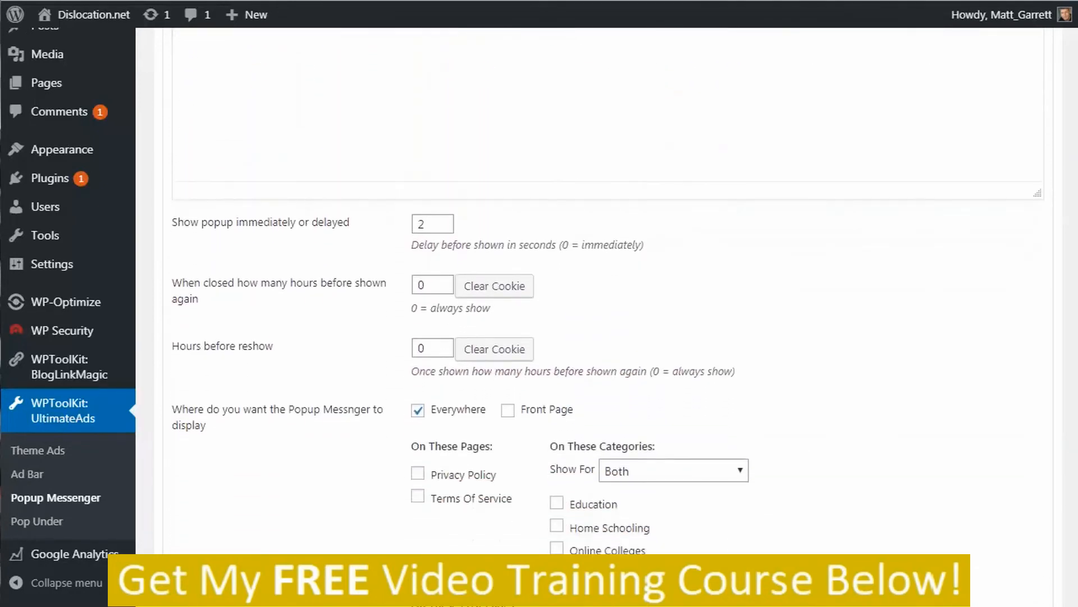
scroll(607, 225, "down", 1)
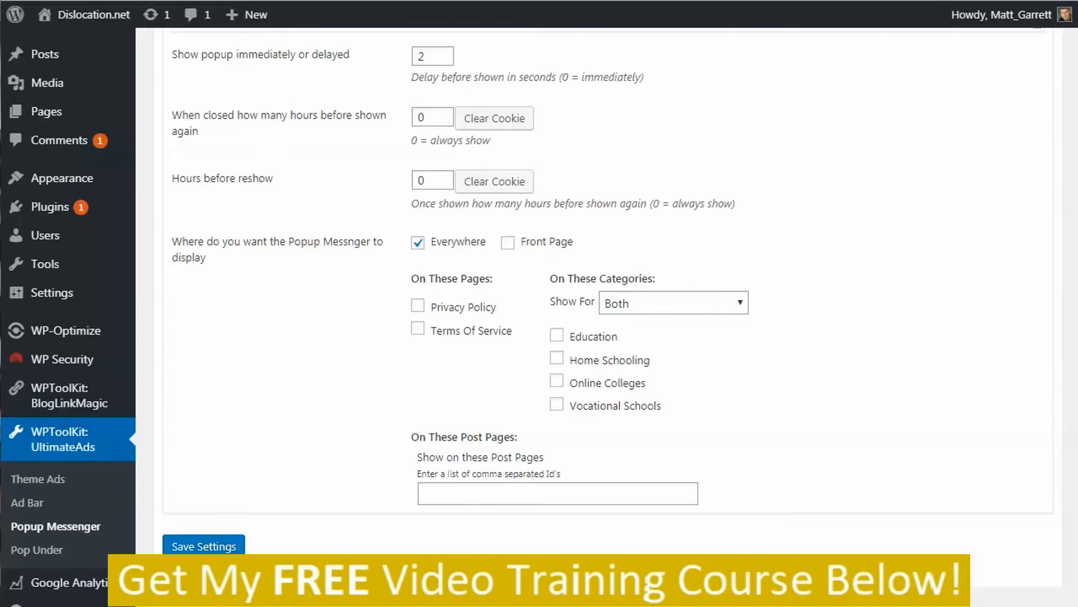
left_click(422, 56)
type("32")
Check the Show For options for categories, keep Both, and save the Popup Messenger settings
left_click(679, 303)
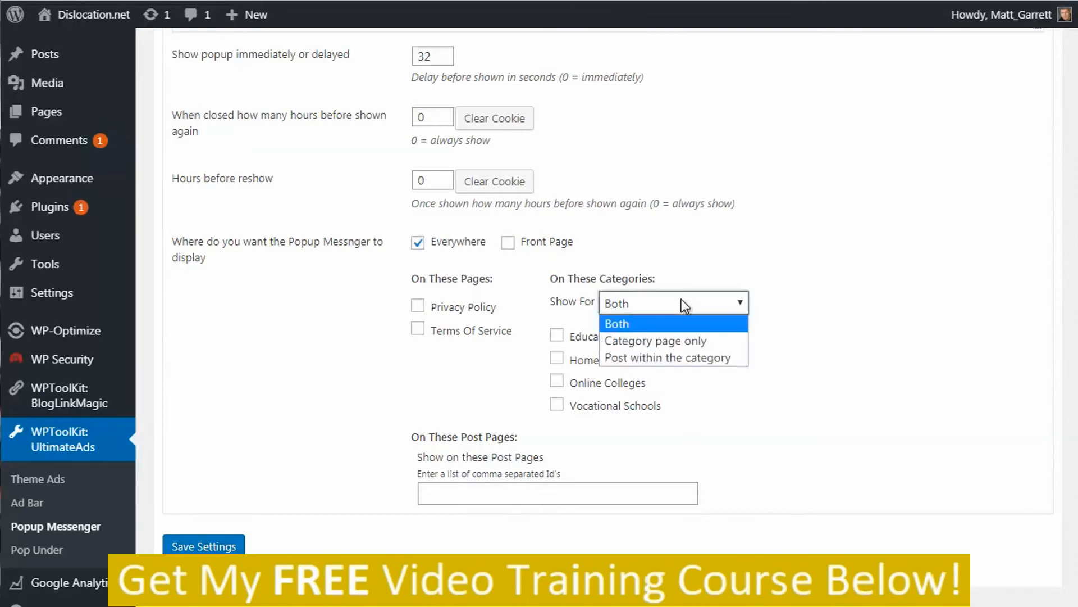
left_click(863, 246)
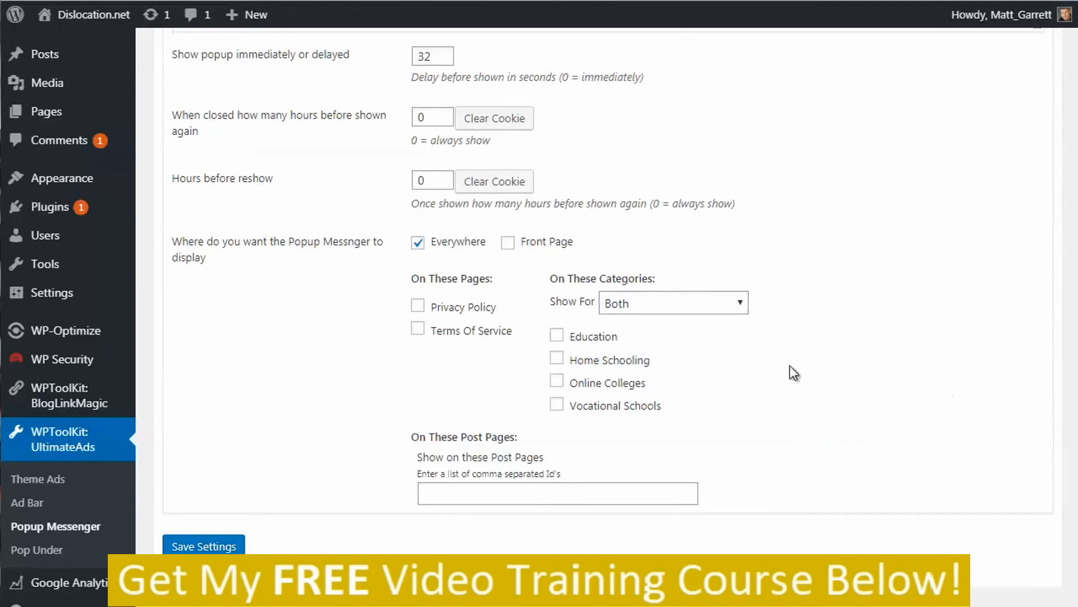
left_click(226, 547)
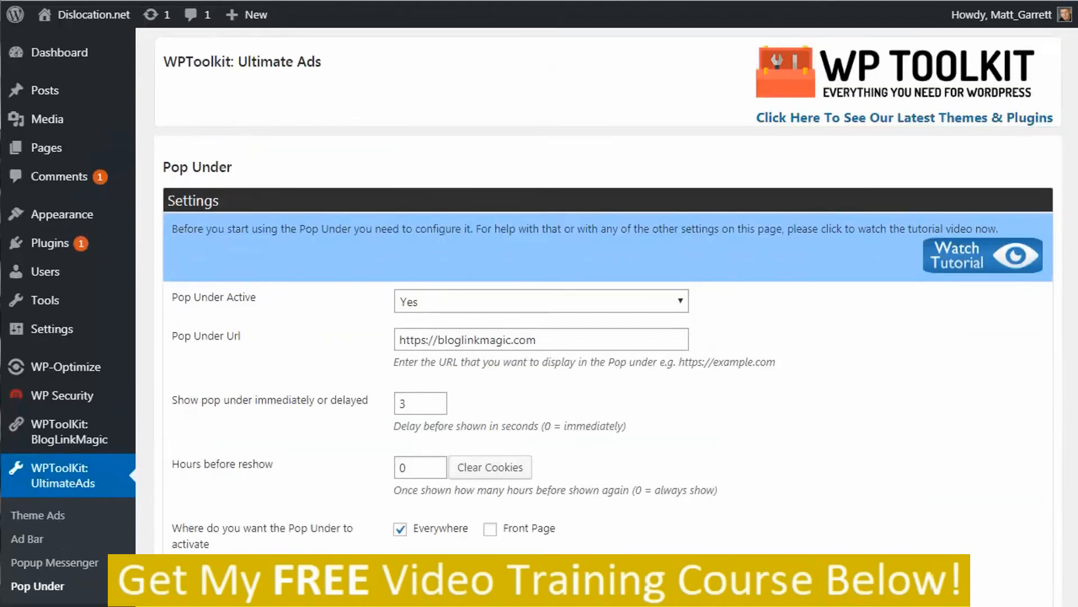
Review the Pop Under settings for URL, delay, reshow hours and display locations, and keep Pop Under Active set to Yes
scroll(607, 315, "down", 3)
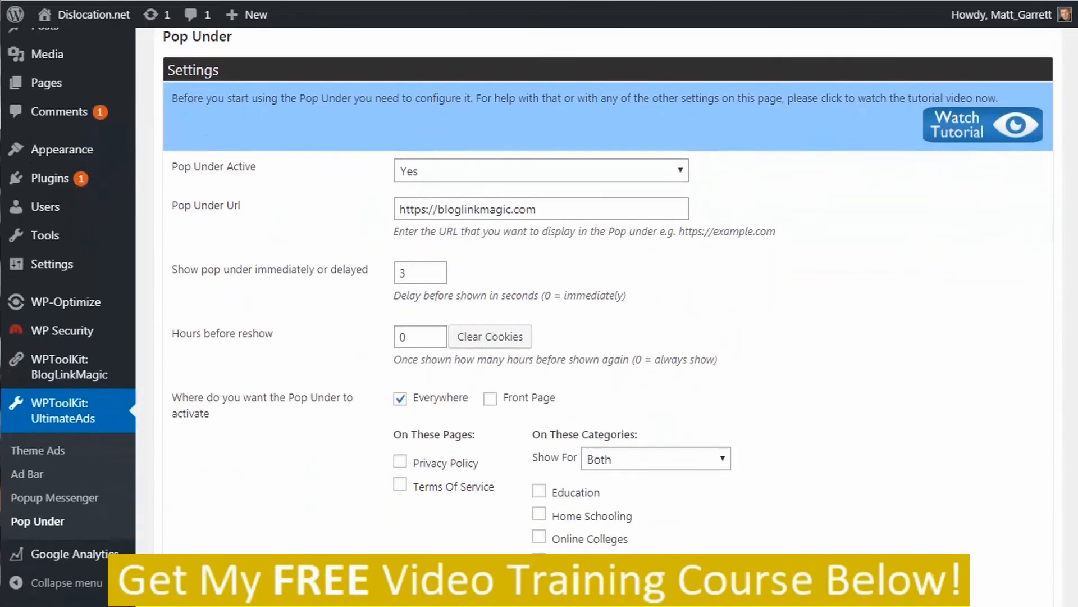
scroll(606, 315, "down", 1)
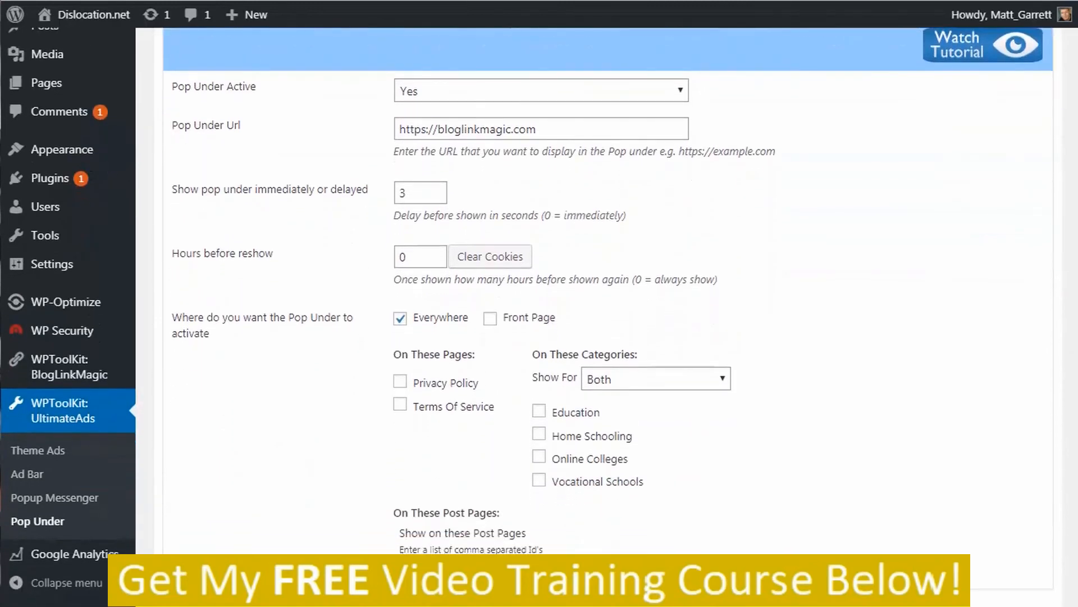
scroll(607, 315, "down", 1)
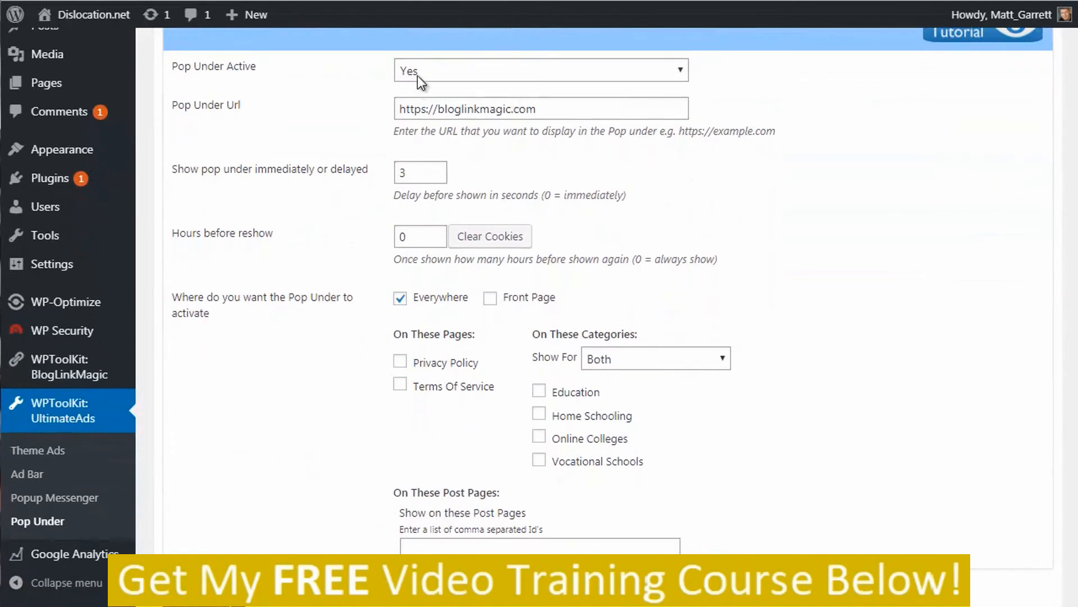
left_click(437, 69)
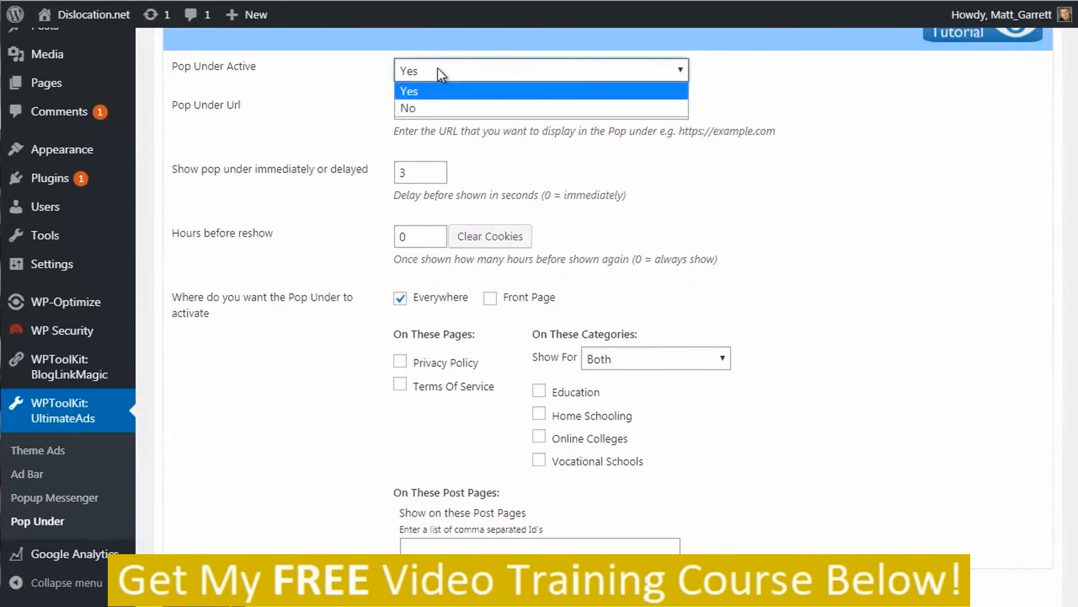
left_click(343, 72)
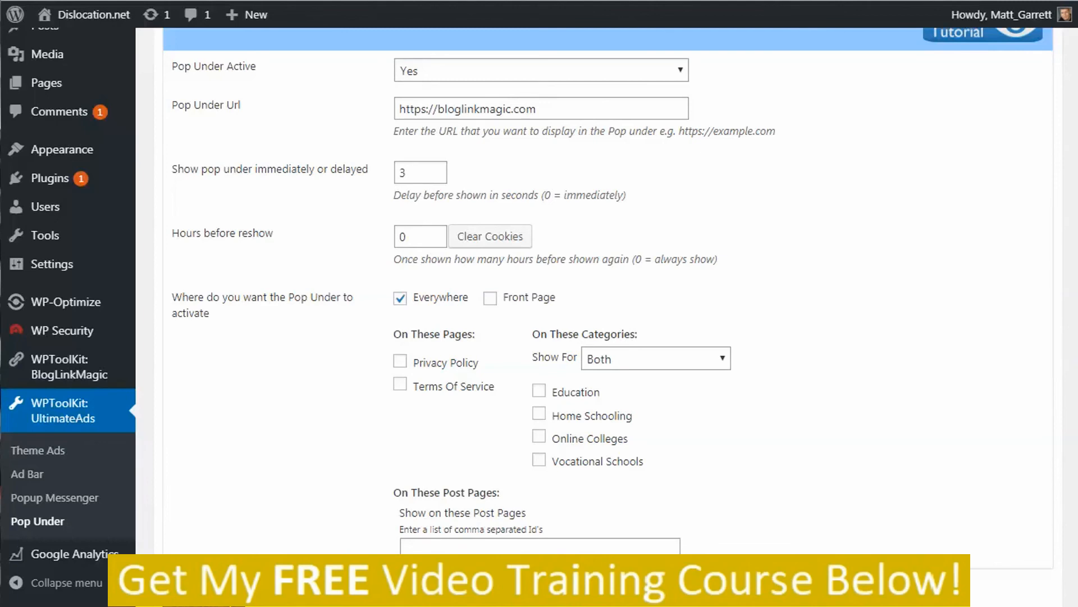
scroll(609, 304, "up", 4)
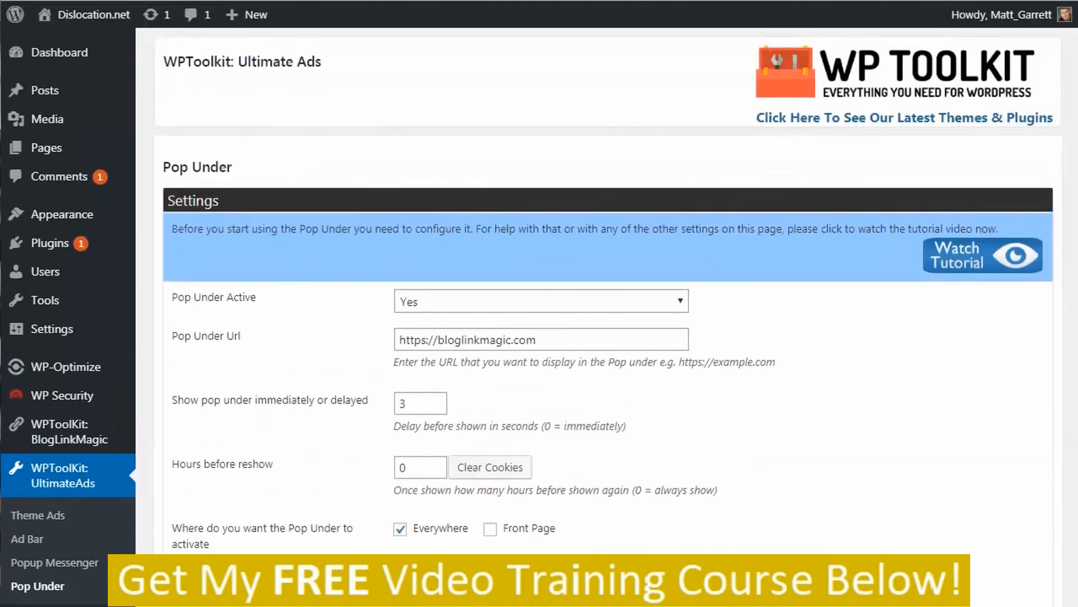